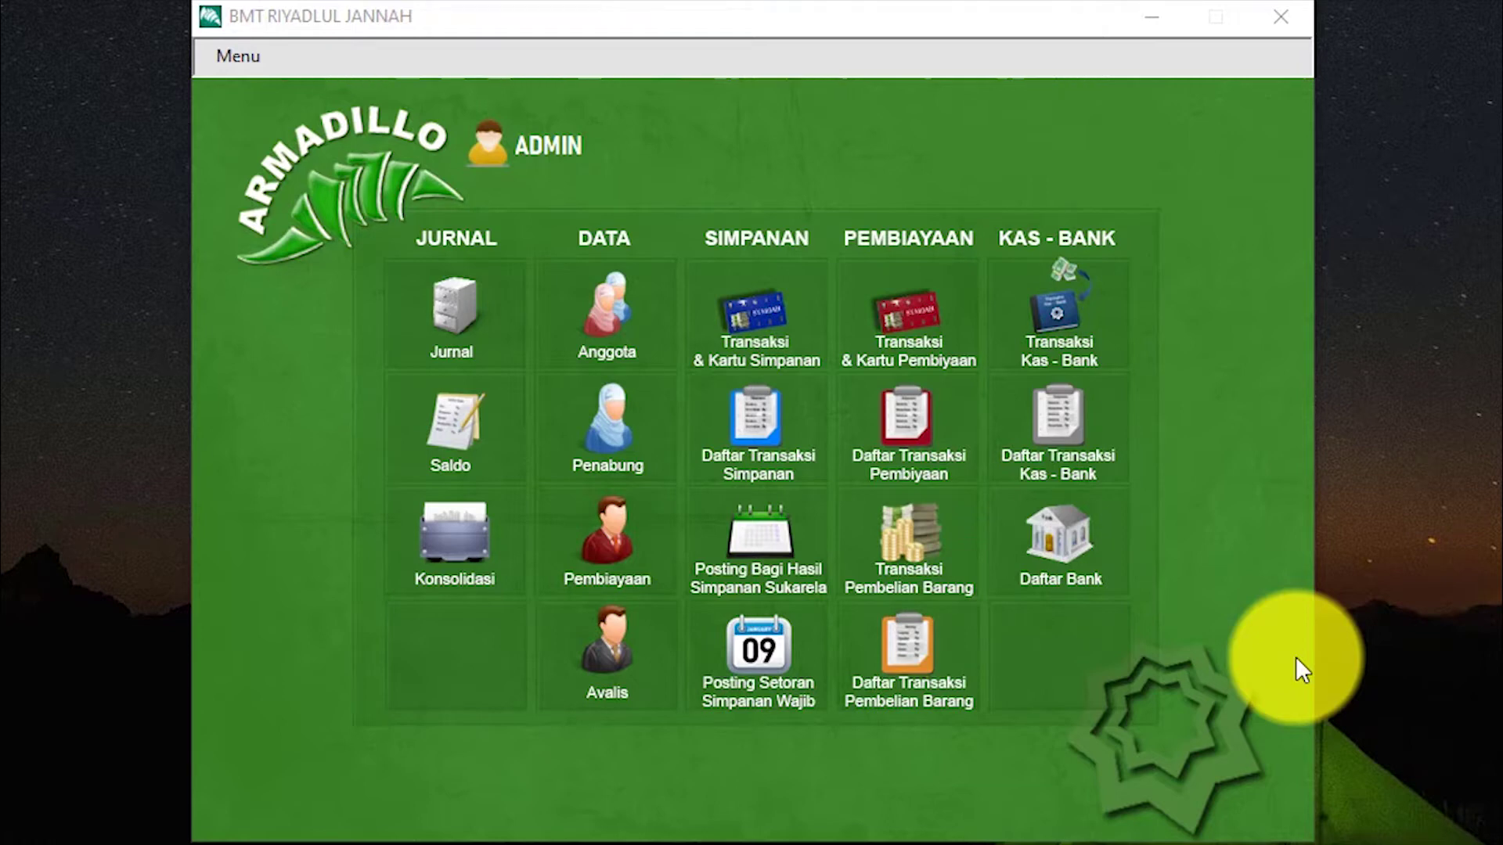
Start a new financing record with the newest member pulled in as the borrower
{"action": "left_click", "coordinate": [593, 563]}
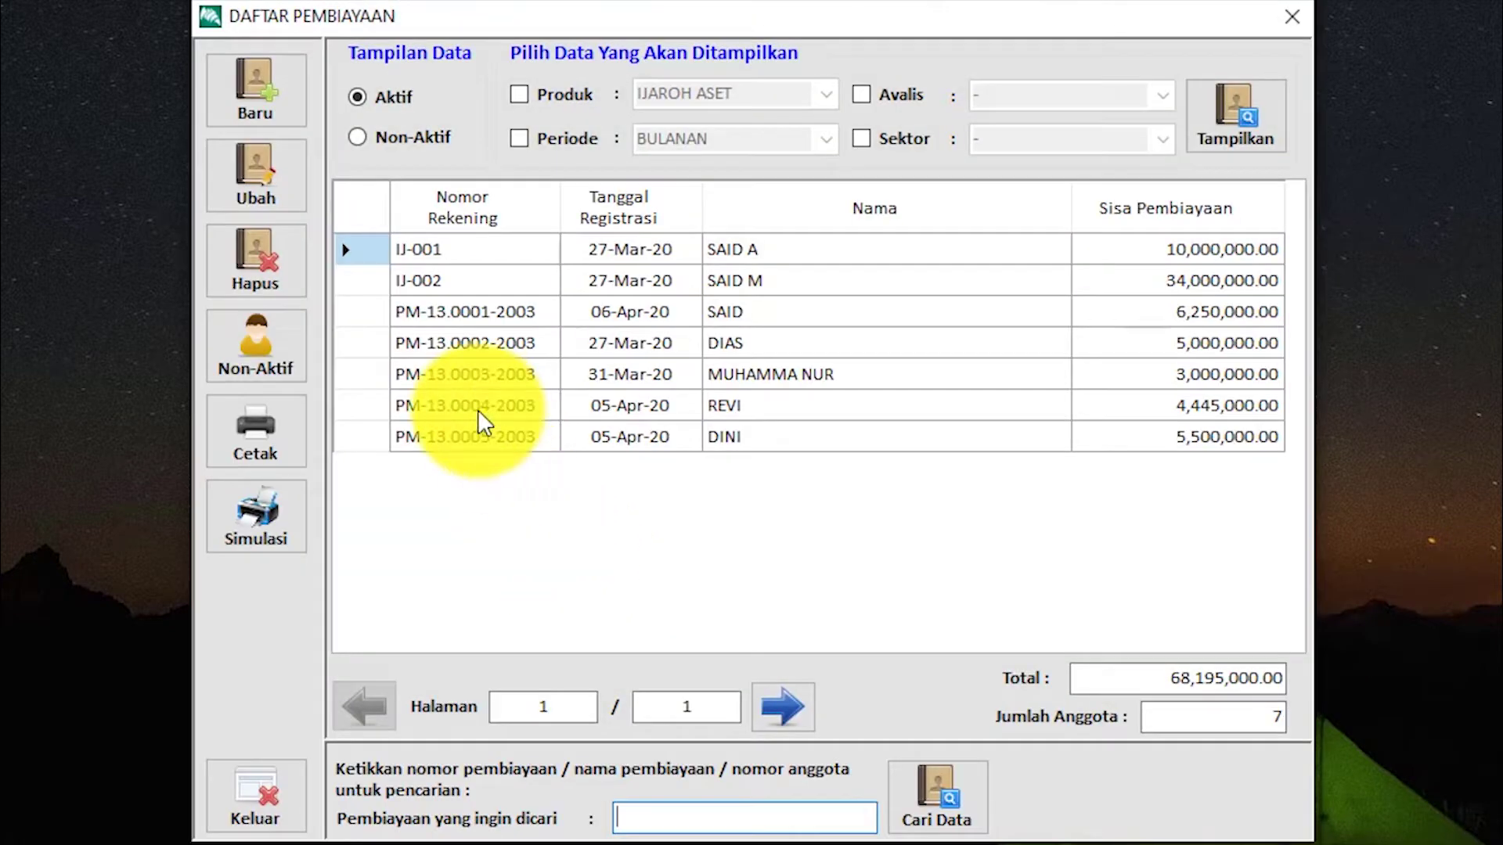
{"action": "left_click", "coordinate": [281, 117]}
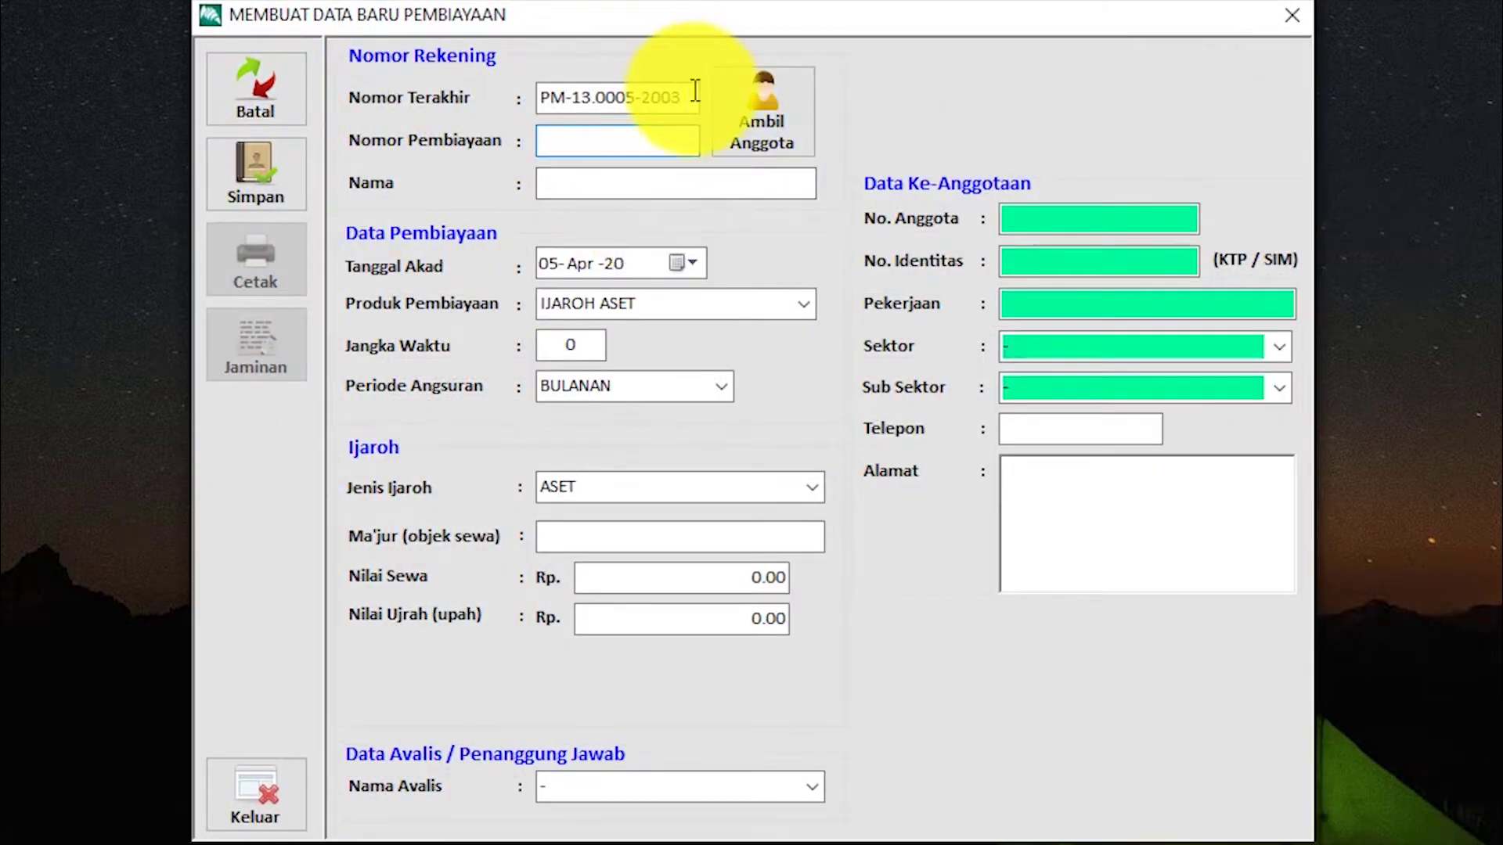
{"action": "left_click", "coordinate": [740, 94]}
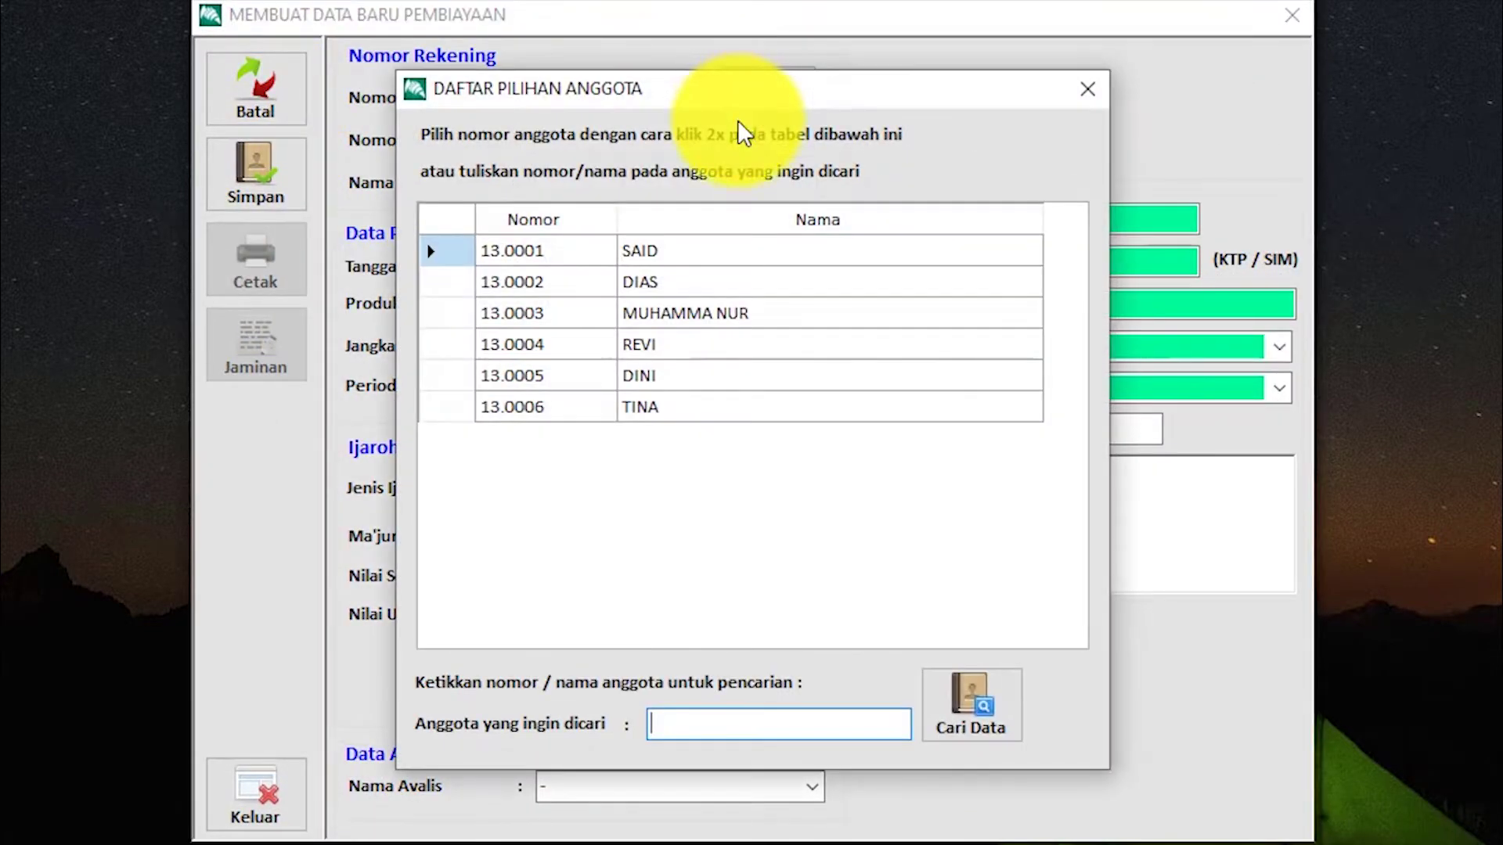
{"action": "double_click", "coordinate": [663, 411]}
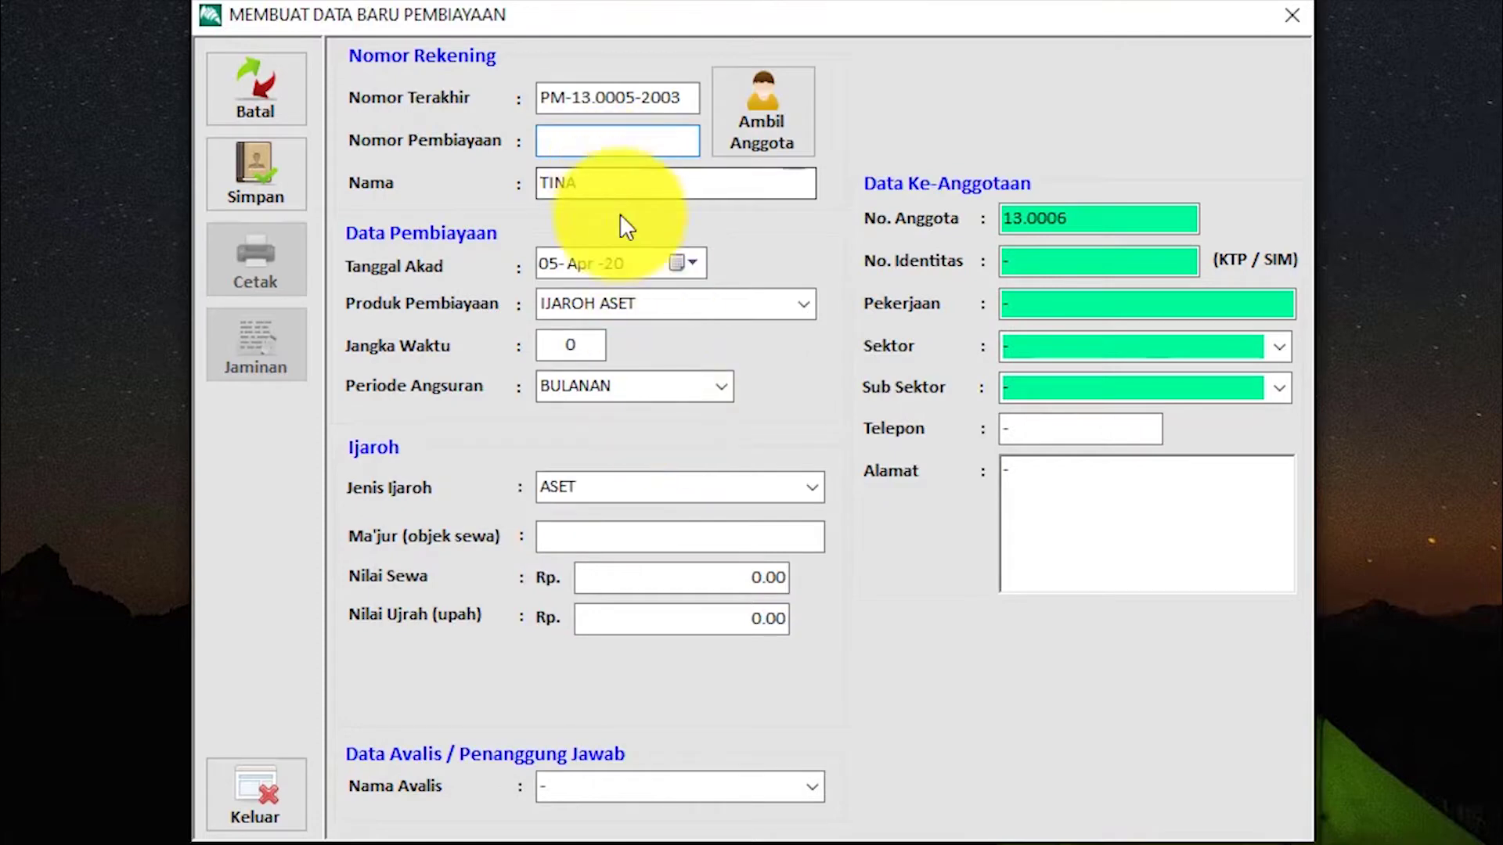
Fill in the next financing number in sequence
{"action": "type", "text": "PM"}
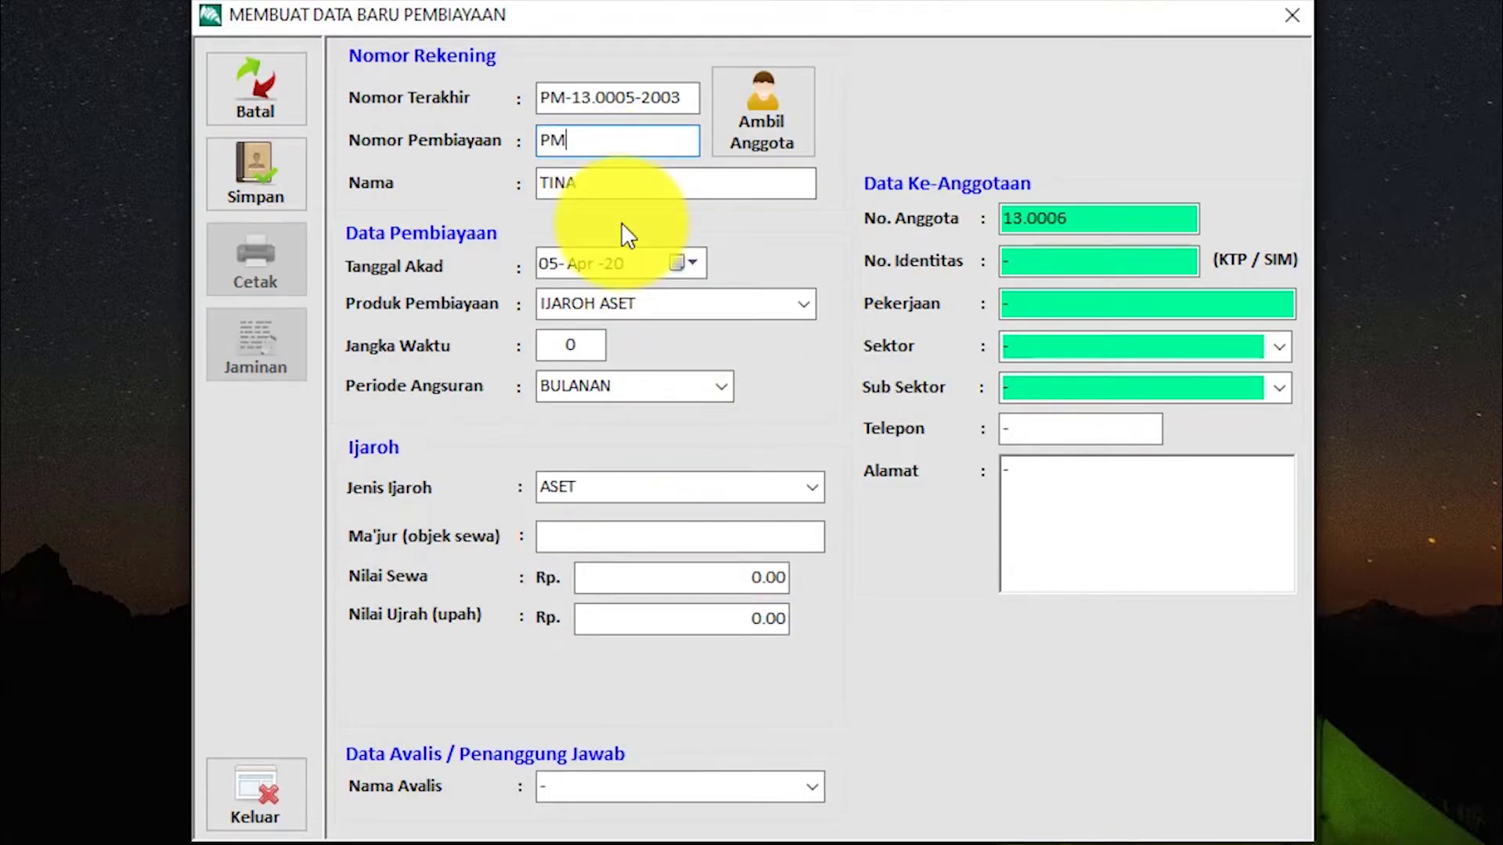
{"action": "type", "text": "-13.0"}
{"action": "key", "text": "BackSpace"}
{"action": "type", "text": "-13.0006-2003"}
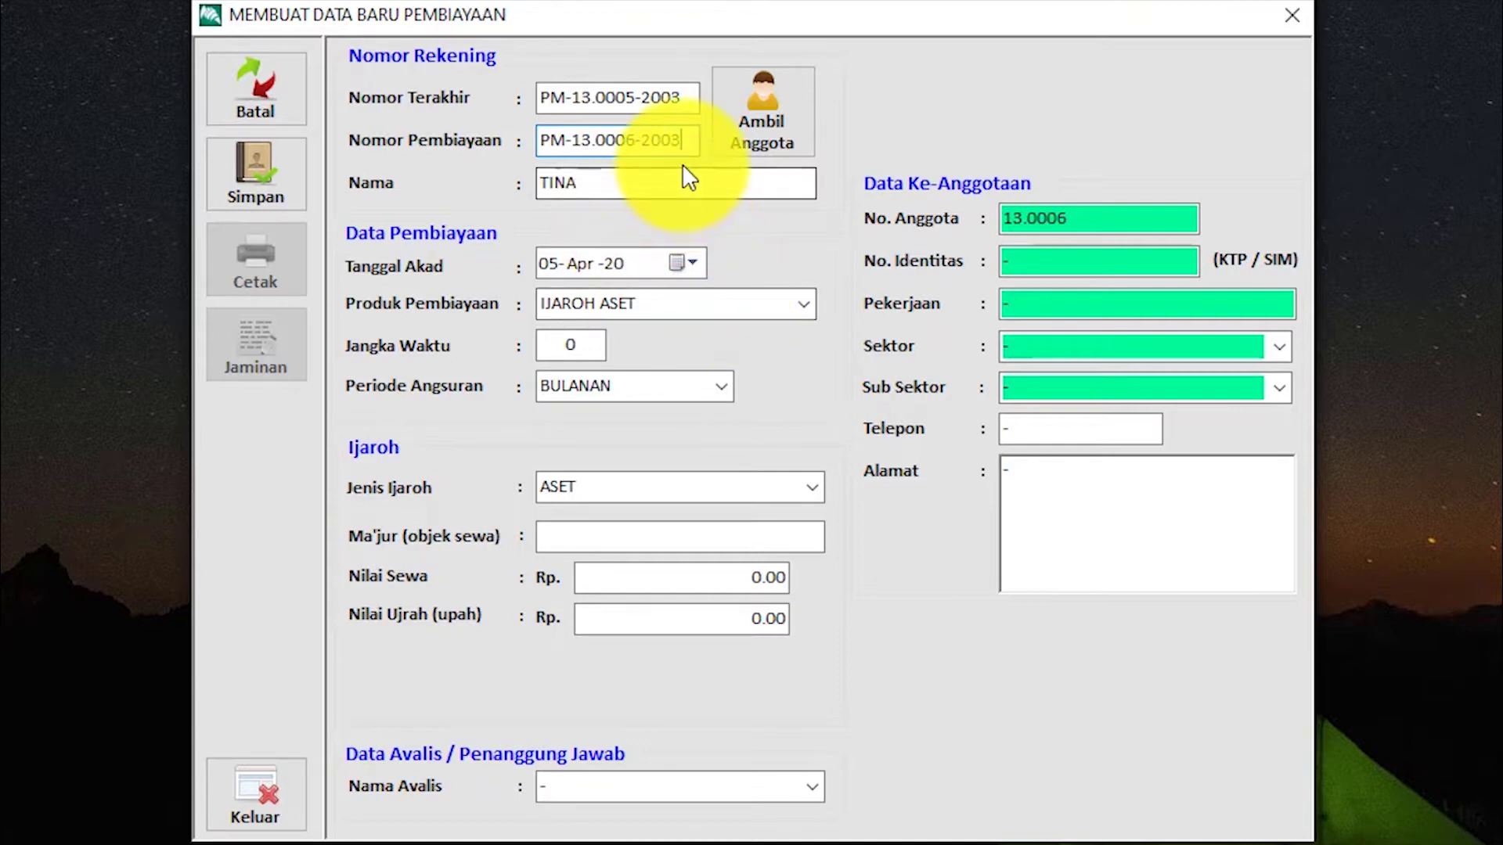
{"action": "left_click", "coordinate": [796, 297]}
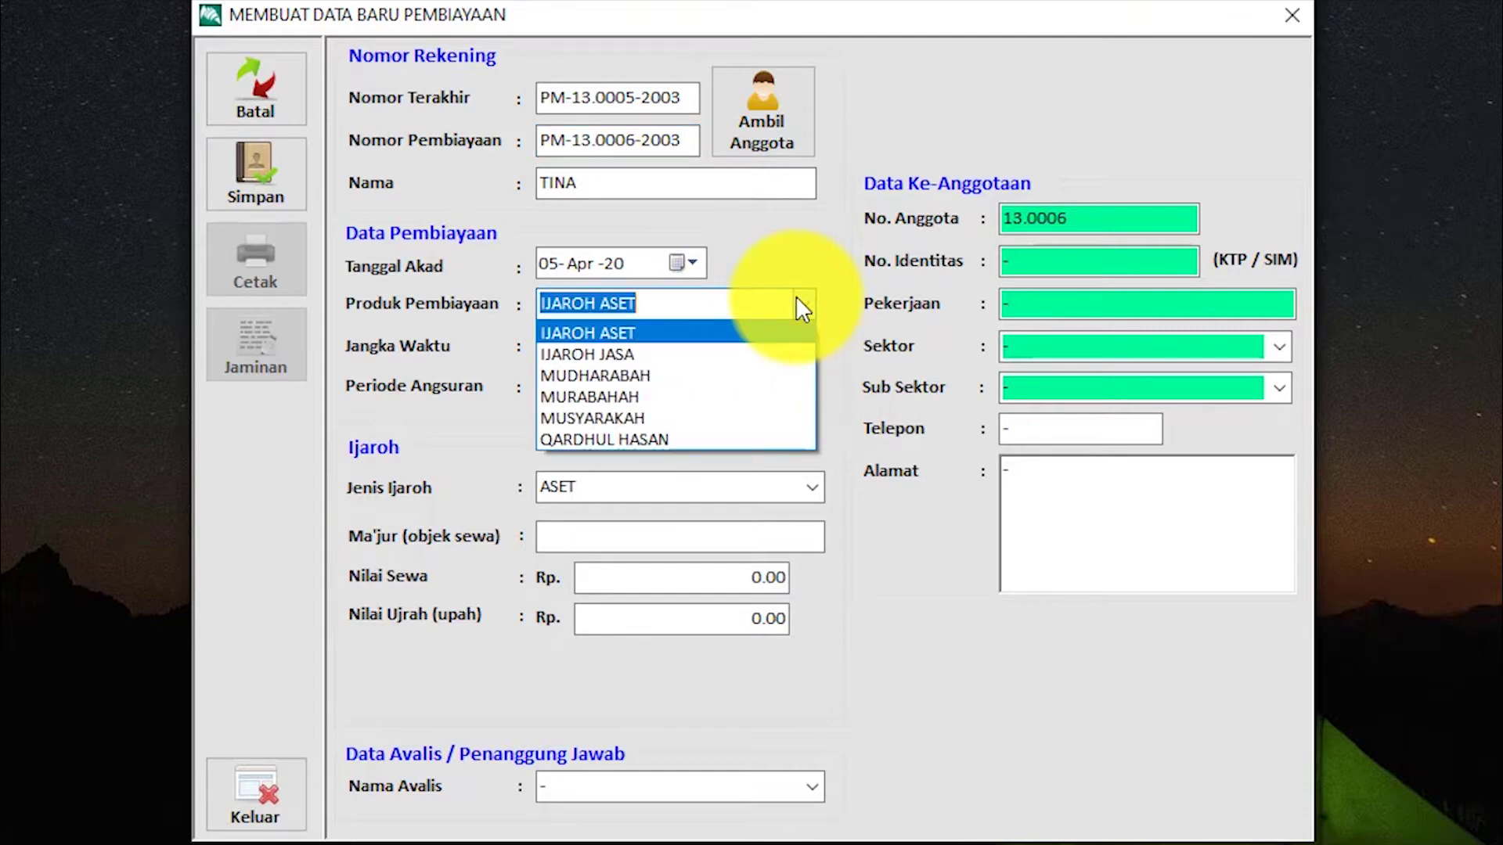
Choose the MURABAHAH product with a 12-month term
{"action": "left_click", "coordinate": [757, 397]}
{"action": "left_click", "coordinate": [598, 346]}
{"action": "left_click_drag", "start_coordinate": [598, 346], "coordinate": [542, 345]}
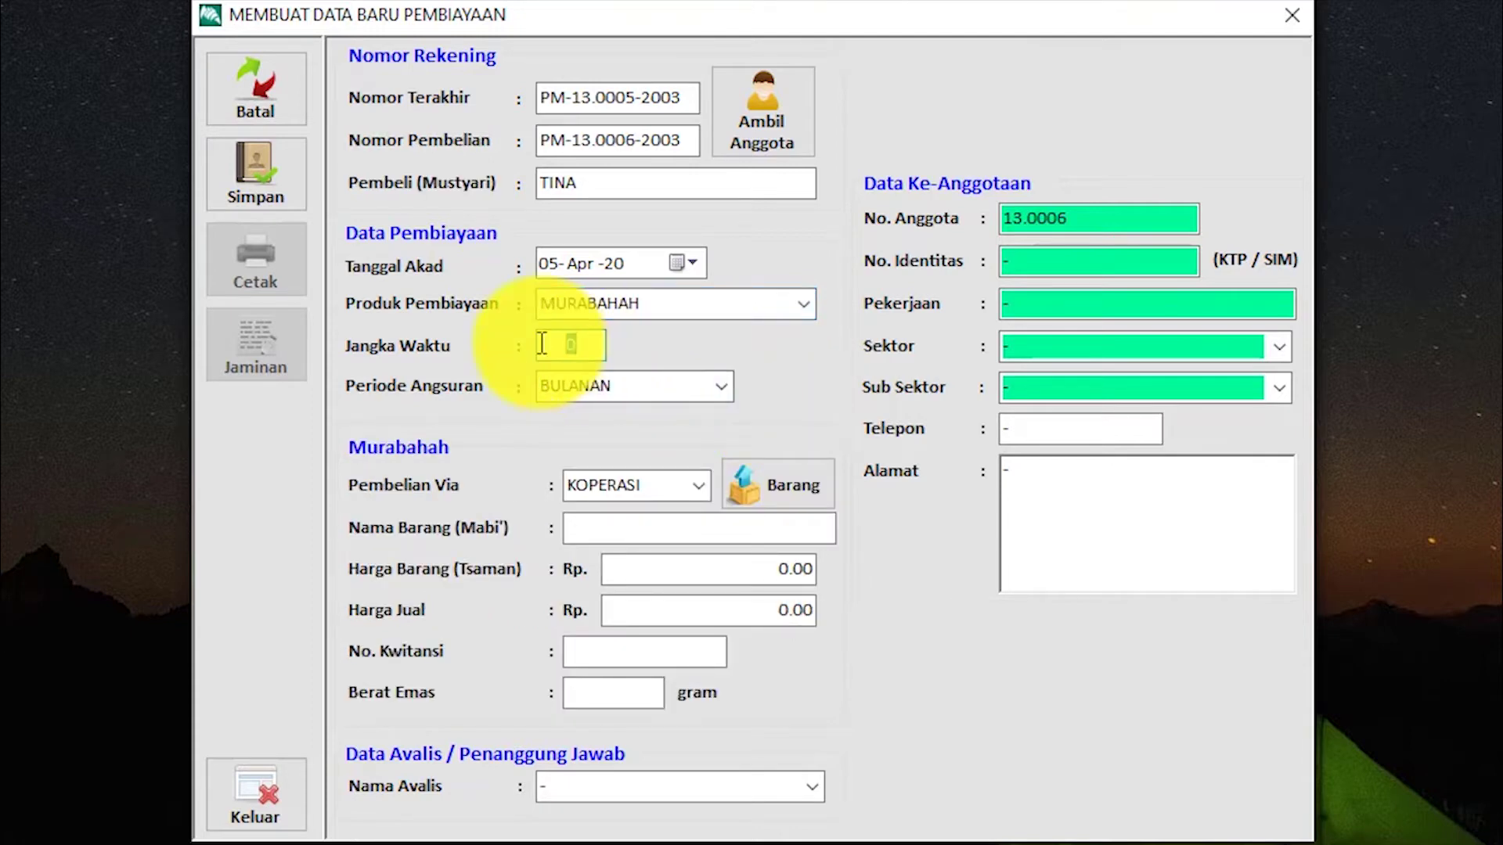
{"action": "type", "text": "12"}
{"action": "key", "text": "Tab"}
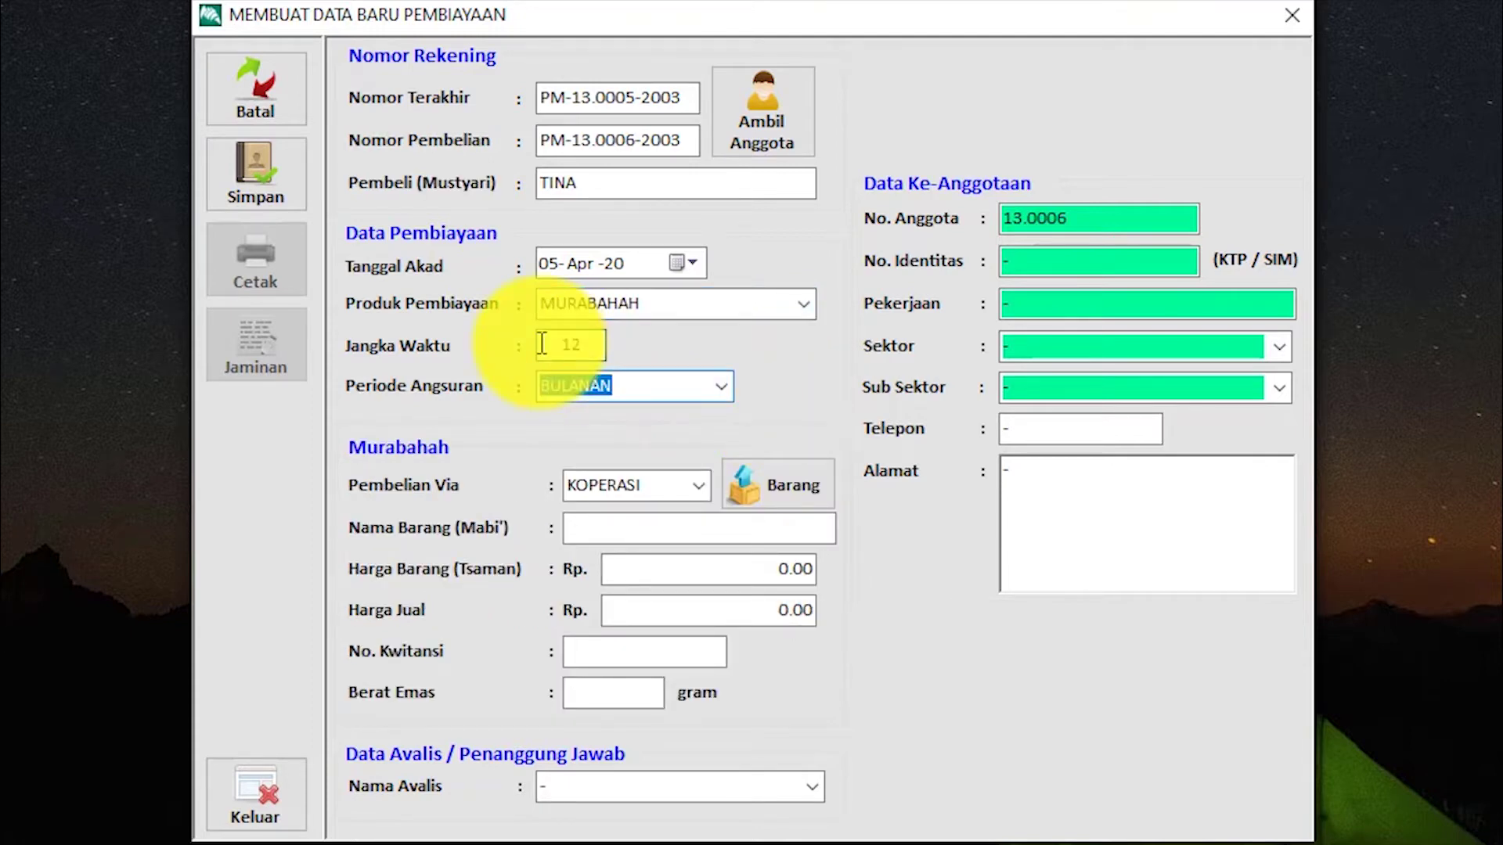
{"action": "key", "text": "Tab"}
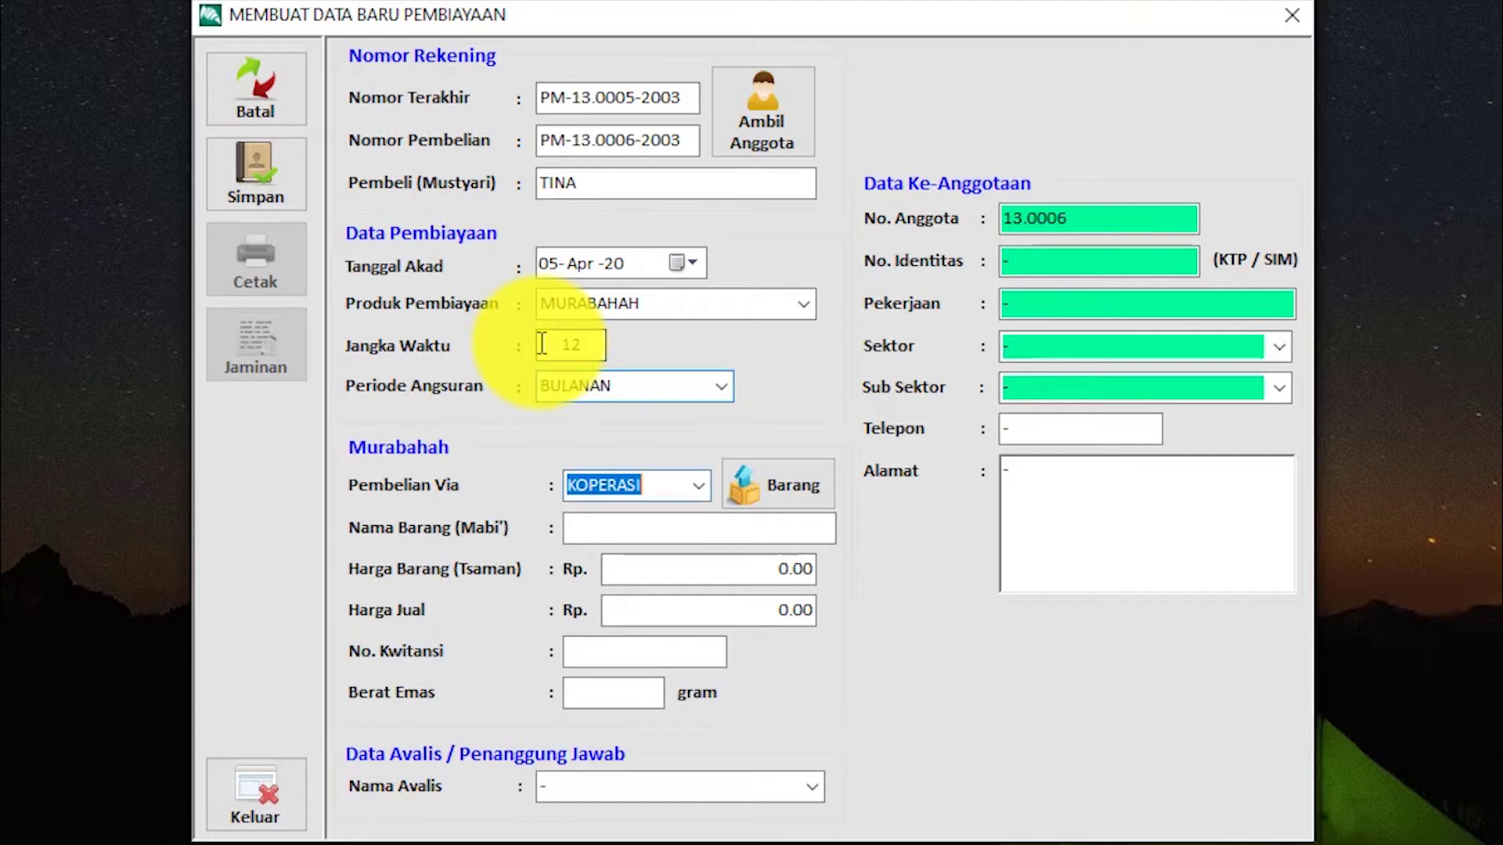
Set the purchase method to LANGSUNG and the item name to 'LAPTOP asus'
{"action": "left_click", "coordinate": [697, 487]}
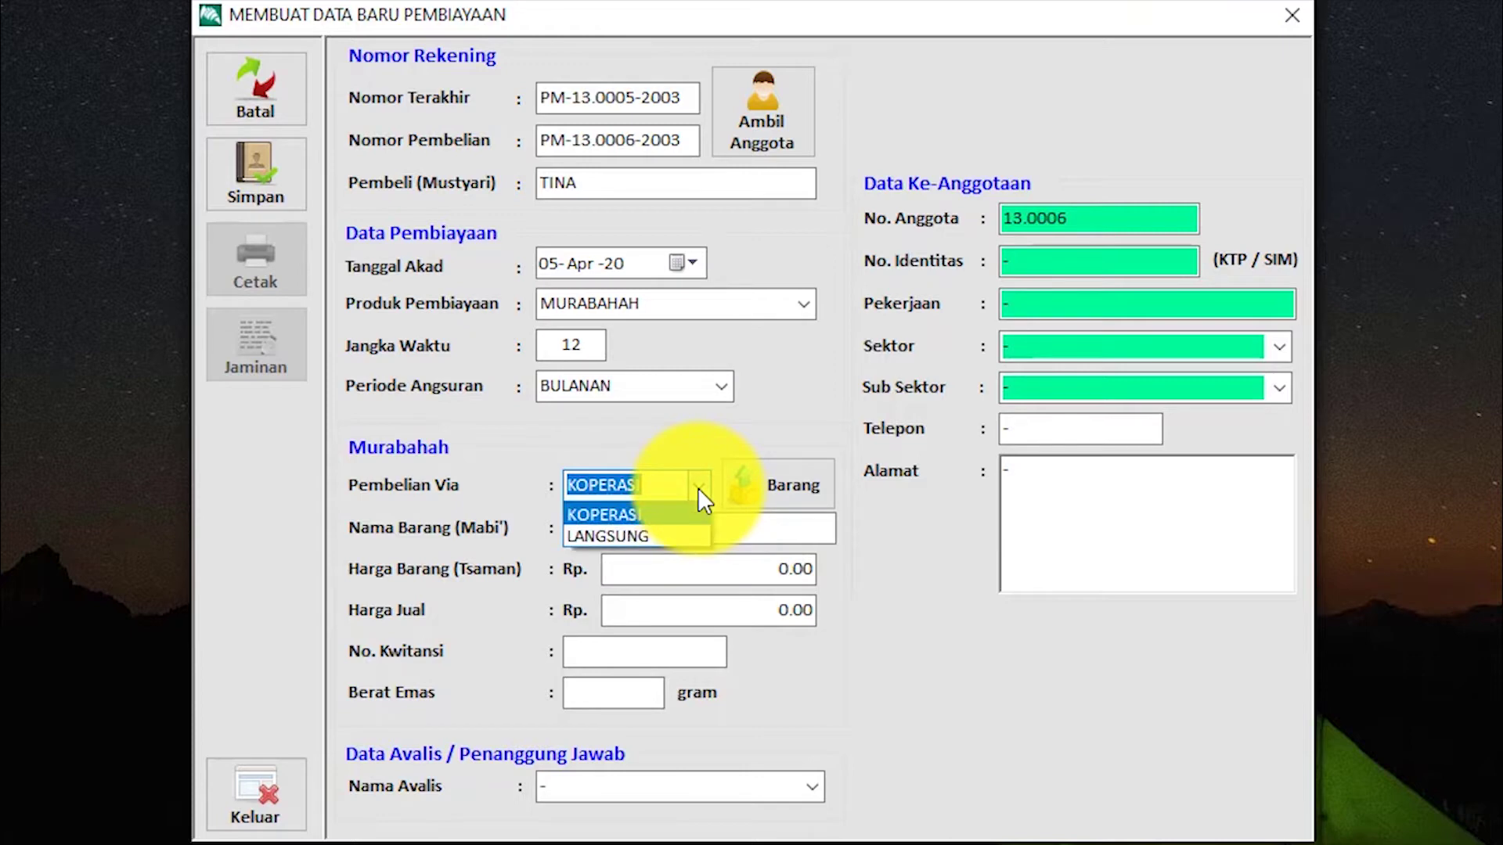
{"action": "left_click", "coordinate": [688, 535]}
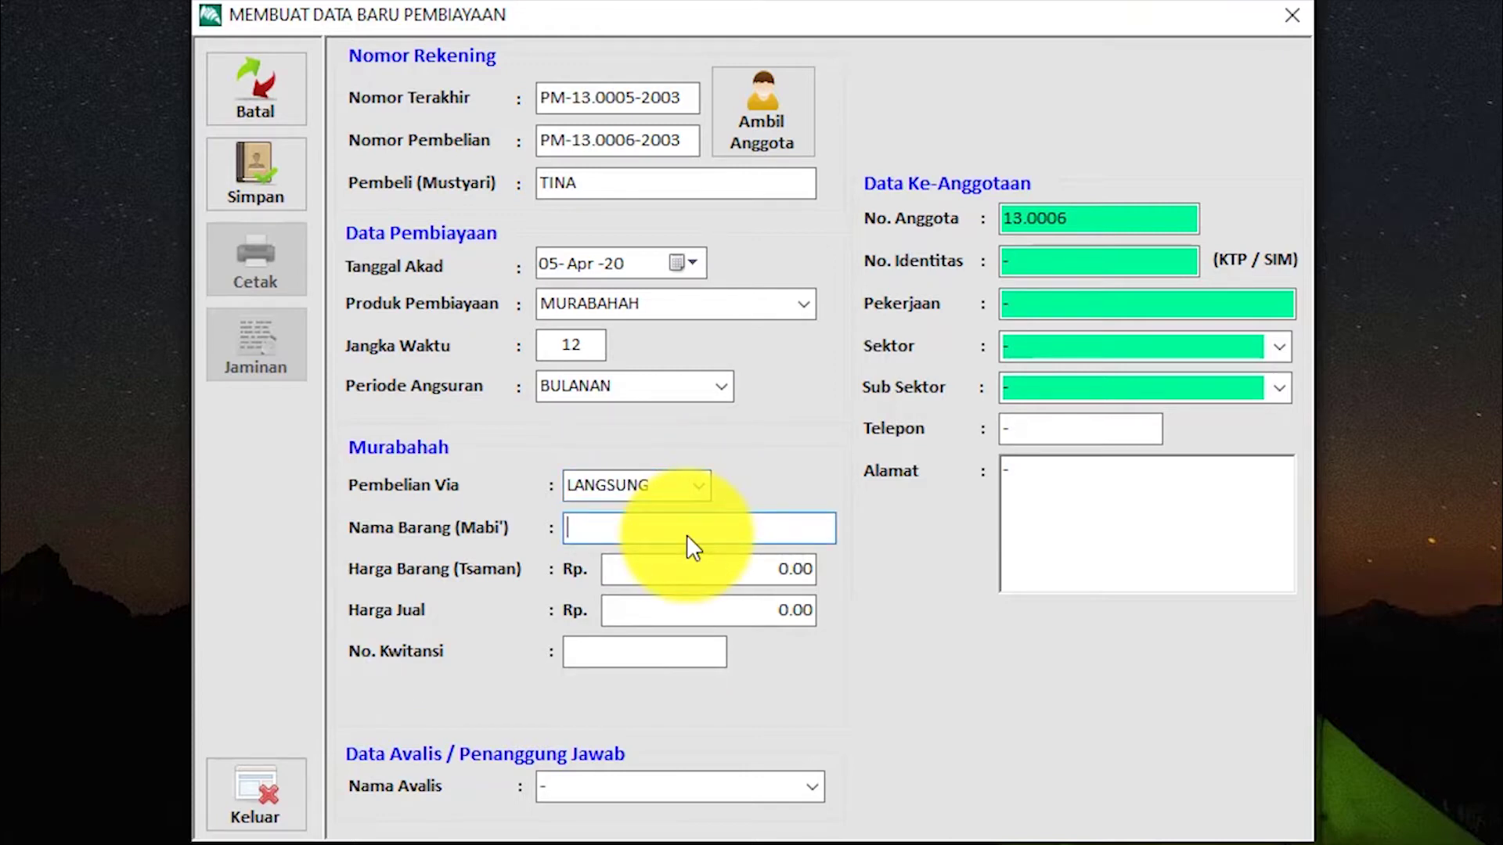
{"action": "type", "text": "LAPTOP asus"}
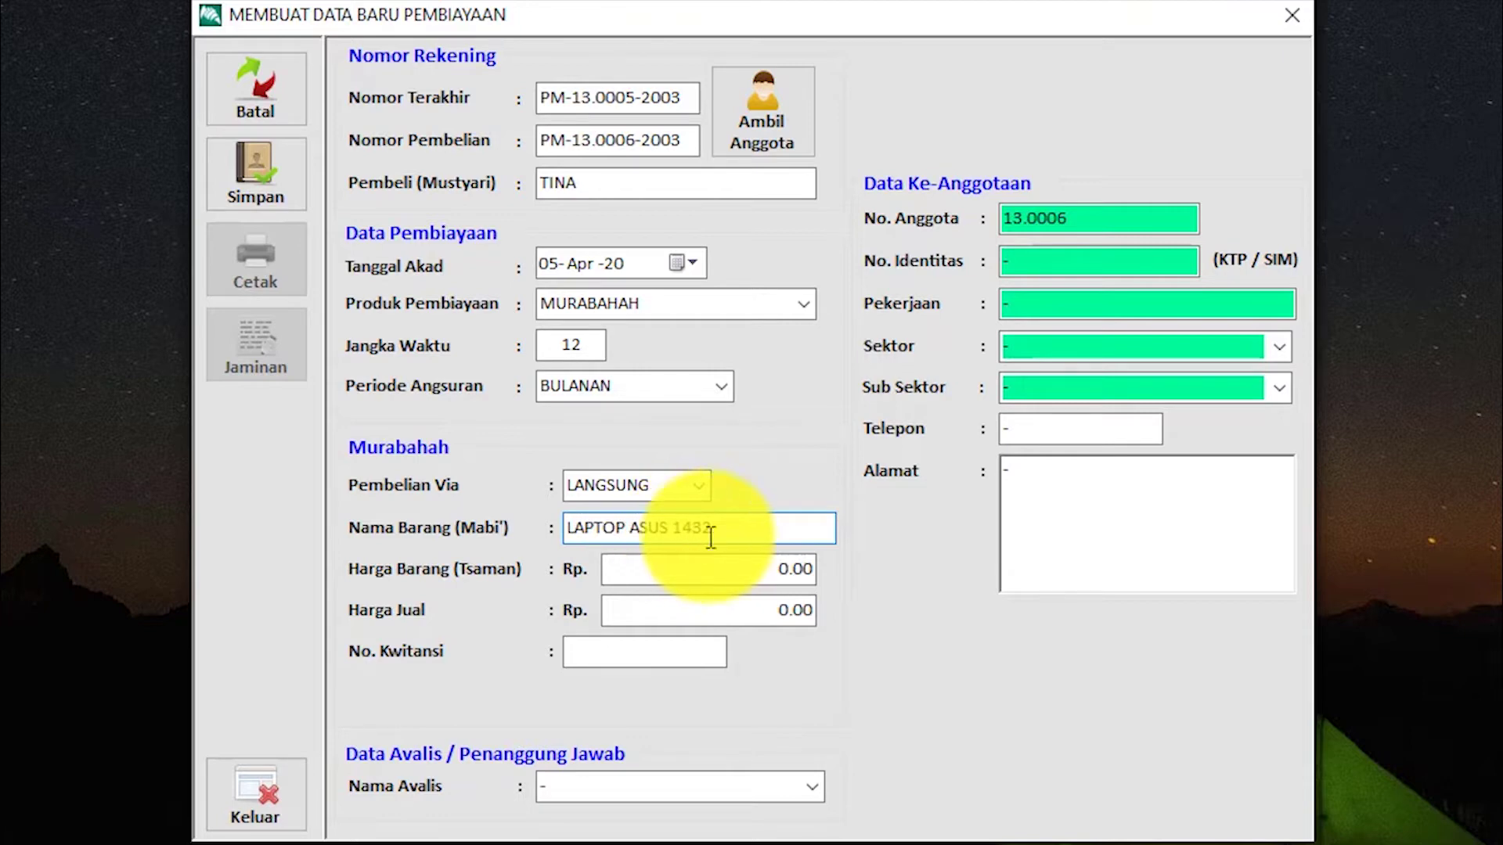
{"action": "key", "text": "Tab"}
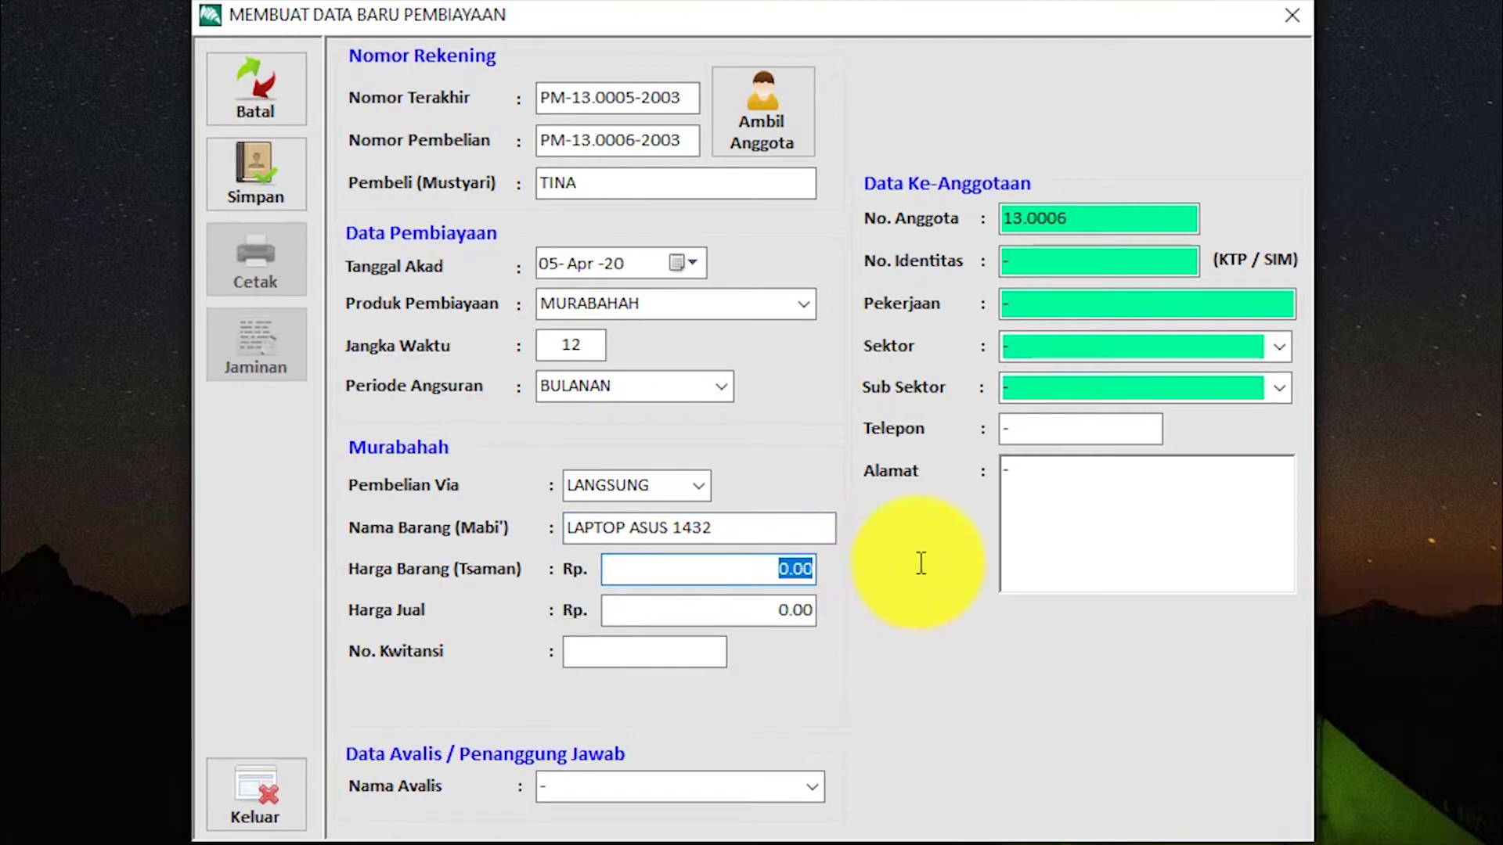
Enter item cost 5,000,000, selling price 6,000,000 and the receipt number
{"action": "type", "text": "4"}
{"action": "key", "text": "BackSpace"}
{"action": "type", "text": "5,000,"}
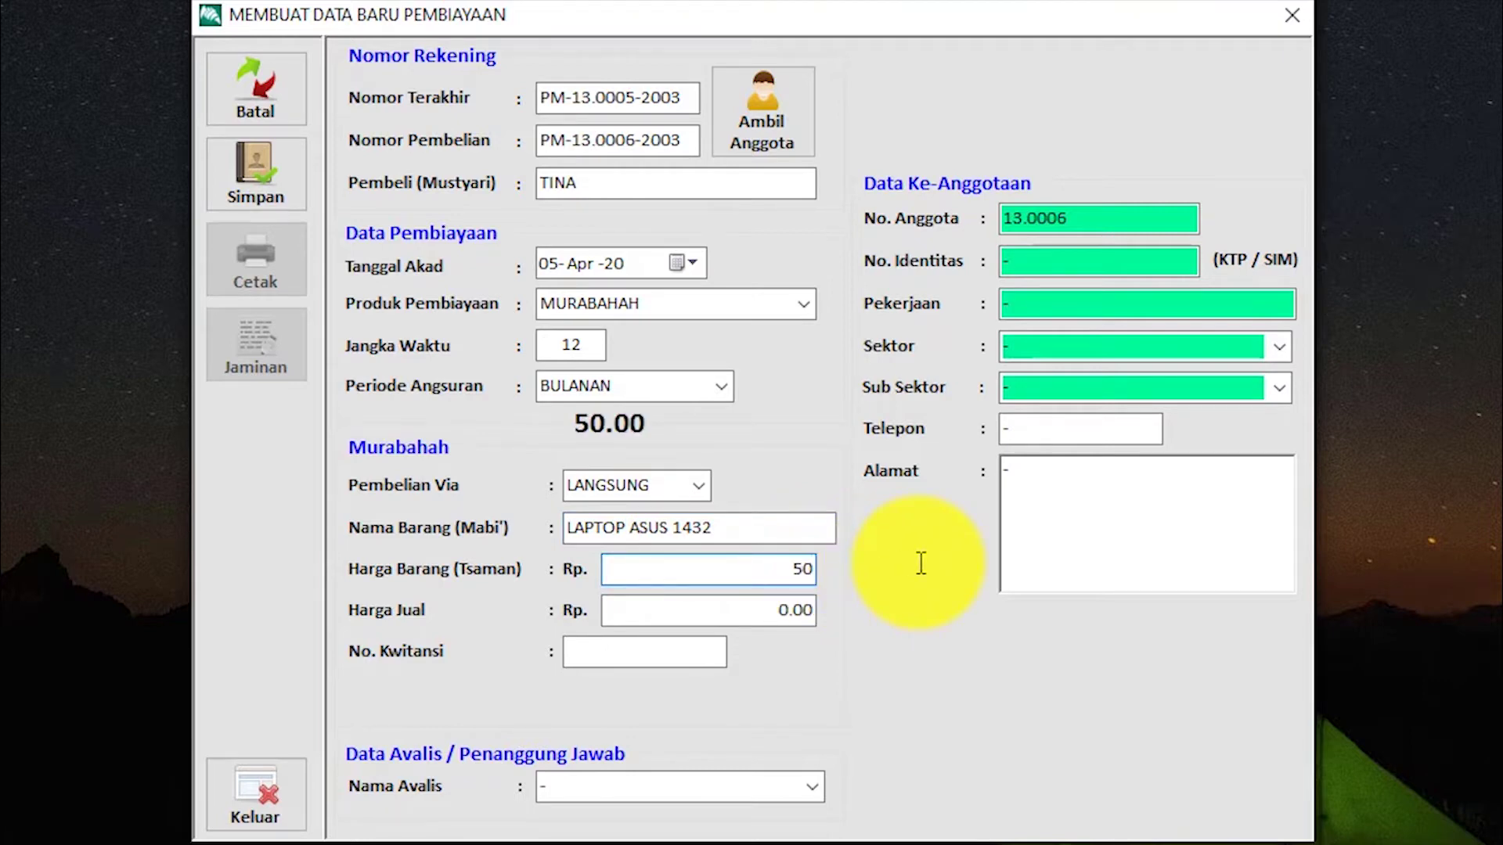
{"action": "type", "text": "0000"}
{"action": "key", "text": "Tab"}
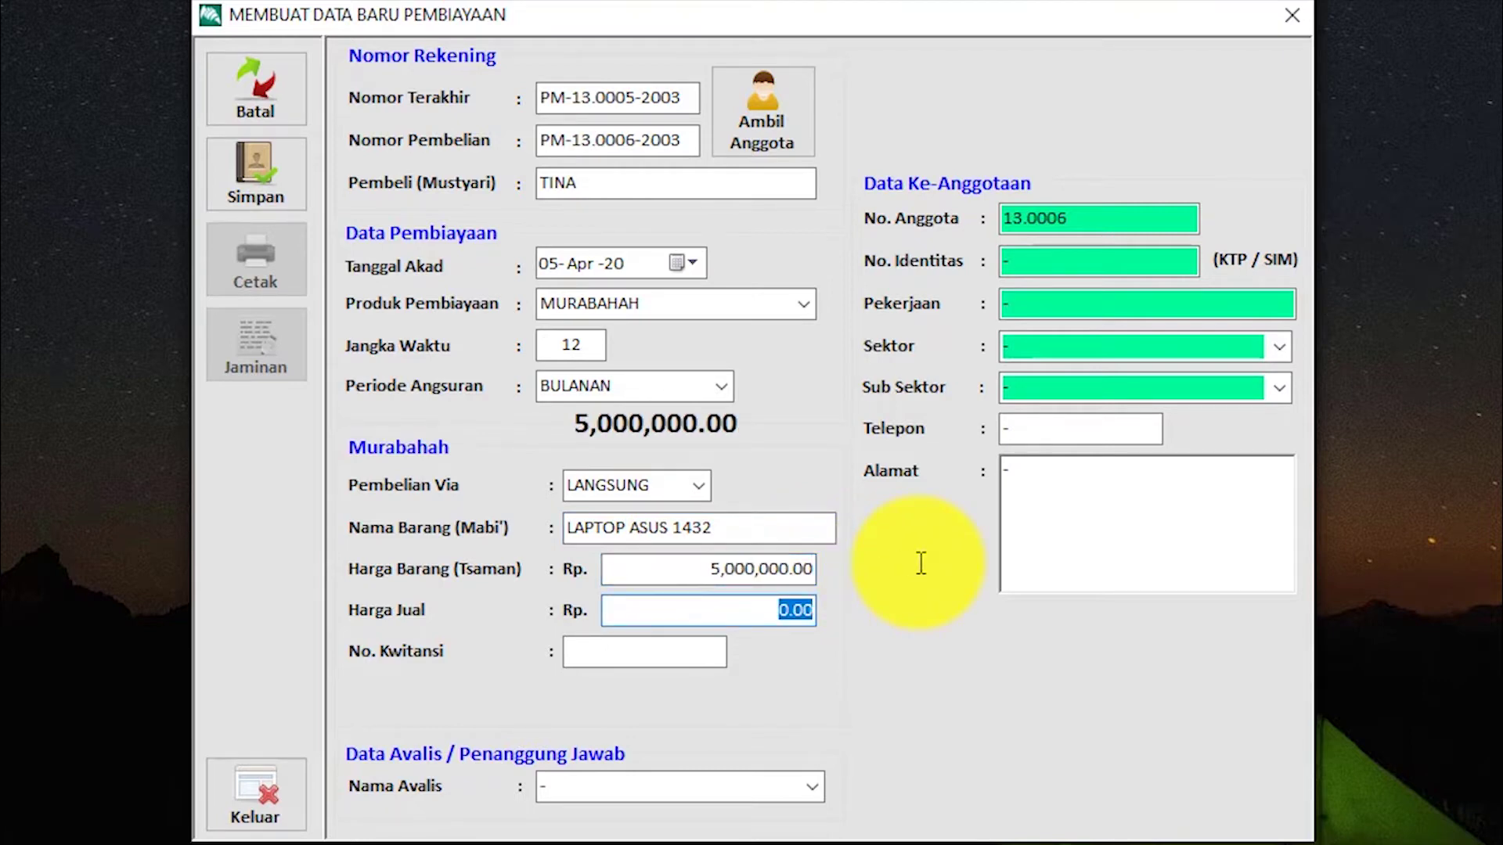
{"action": "type", "text": "6000000"}
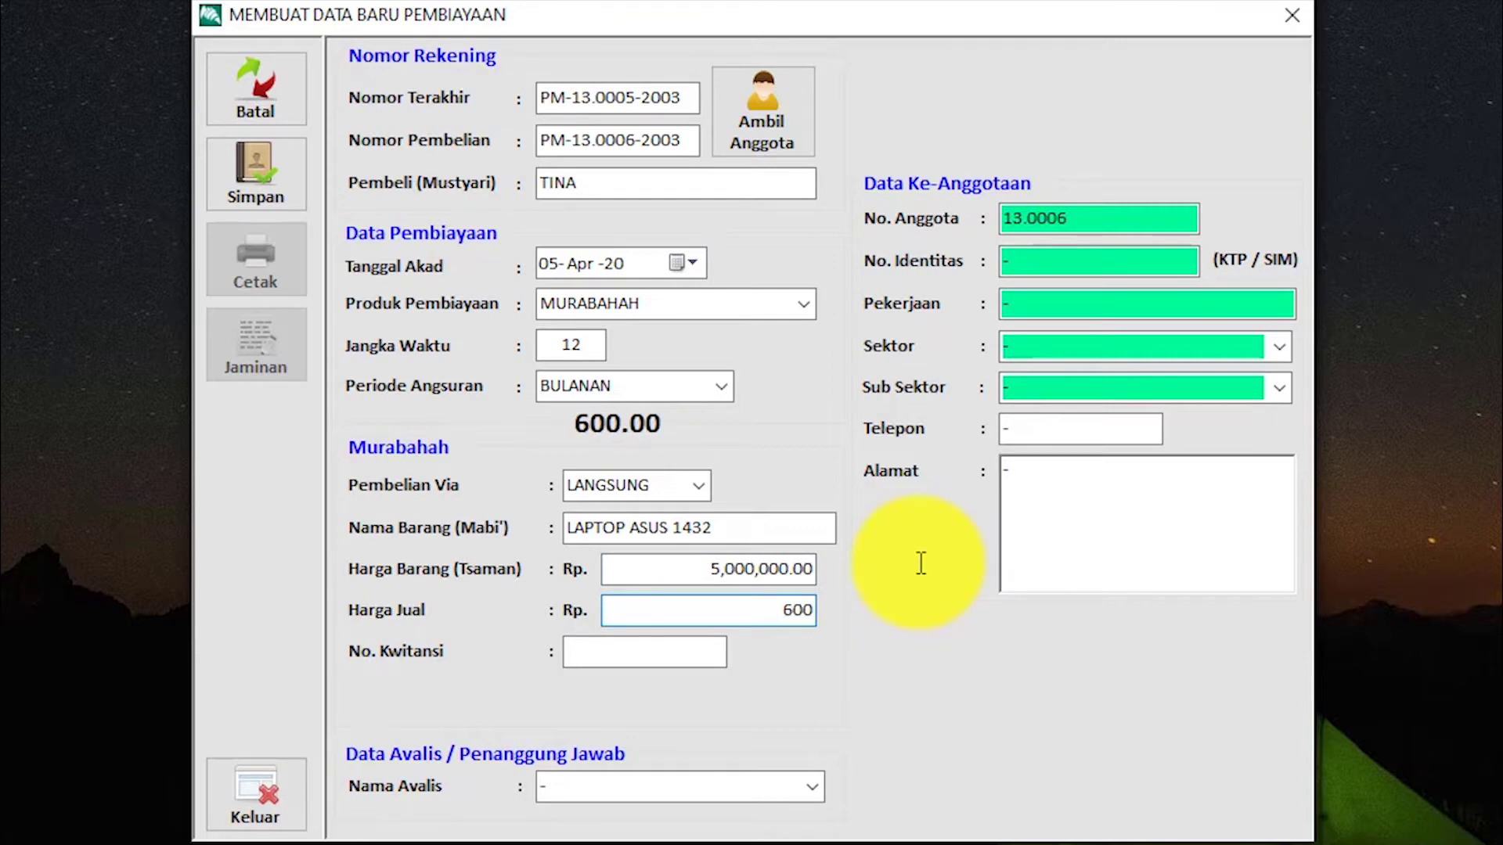
{"action": "key", "text": "Tab"}
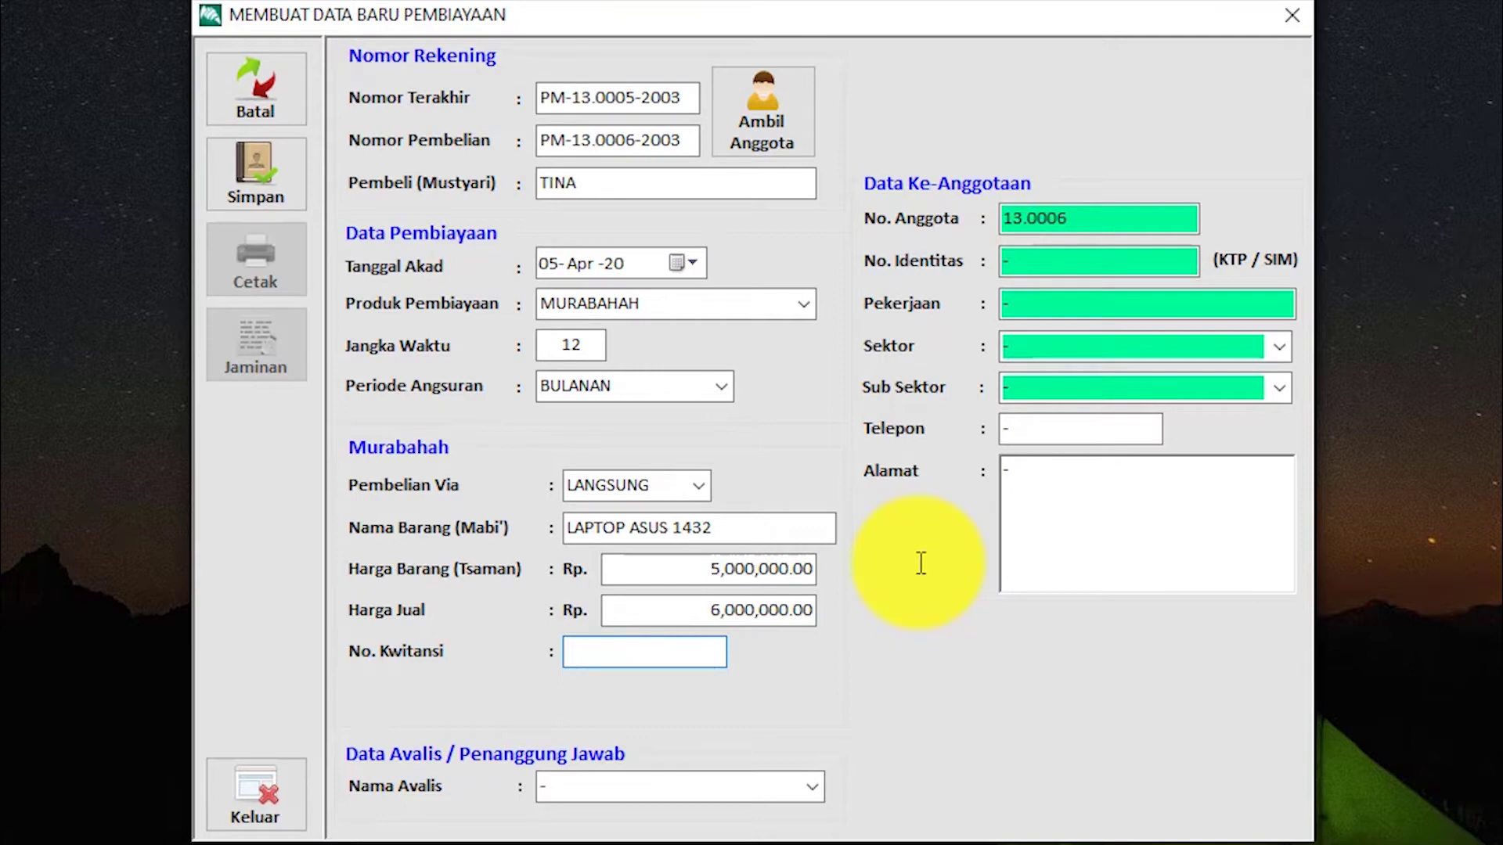
{"action": "type", "text": "09845"}
Save the financing, close the form, and select the new eighth entry in DAFTAR PEMBIAYAAN
{"action": "left_click", "coordinate": [283, 158]}
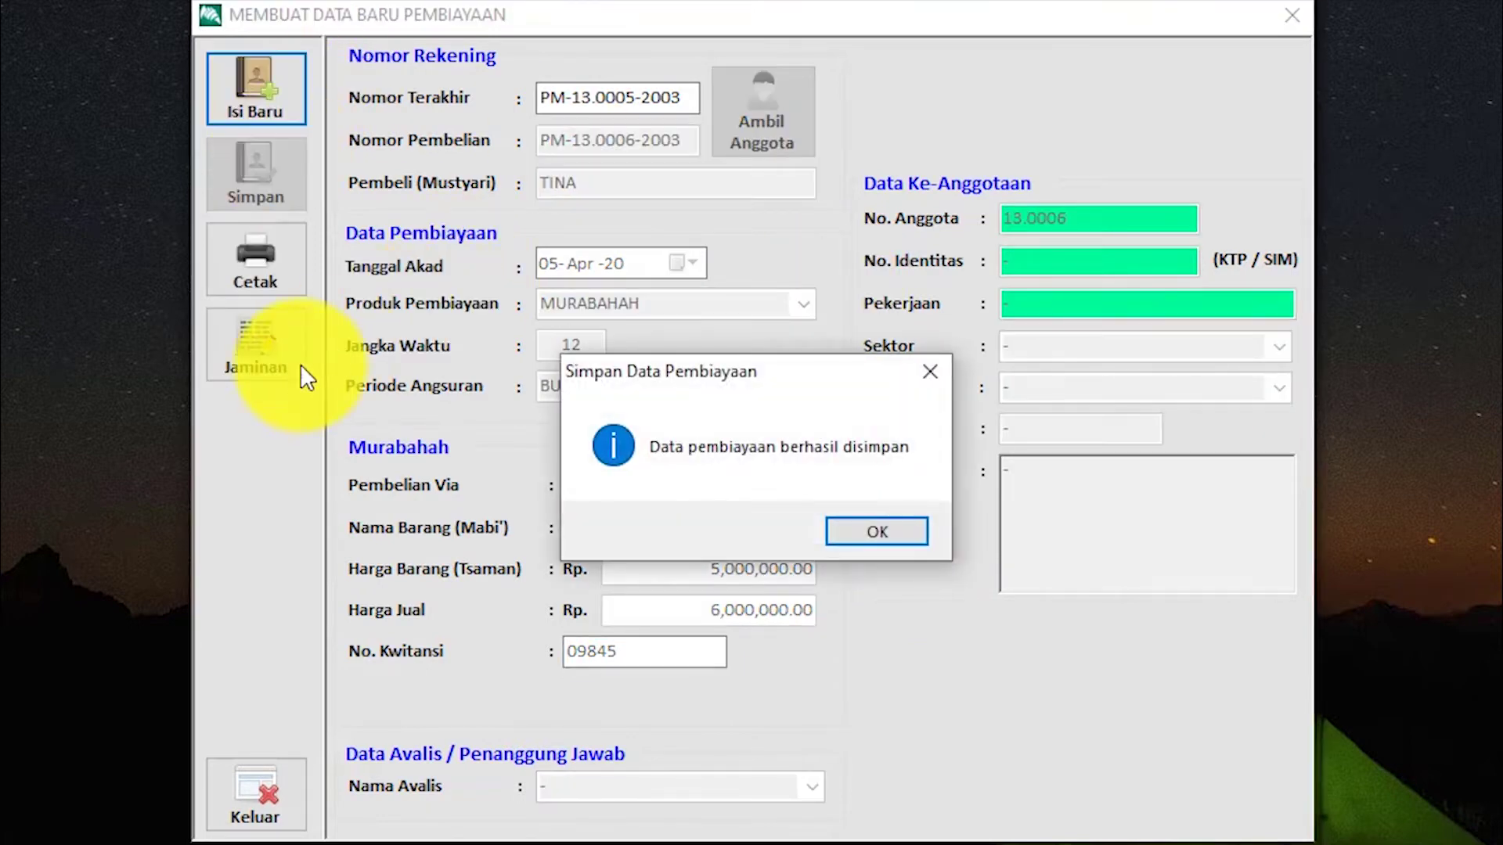
{"action": "left_click", "coordinate": [861, 541]}
{"action": "left_click", "coordinate": [253, 800]}
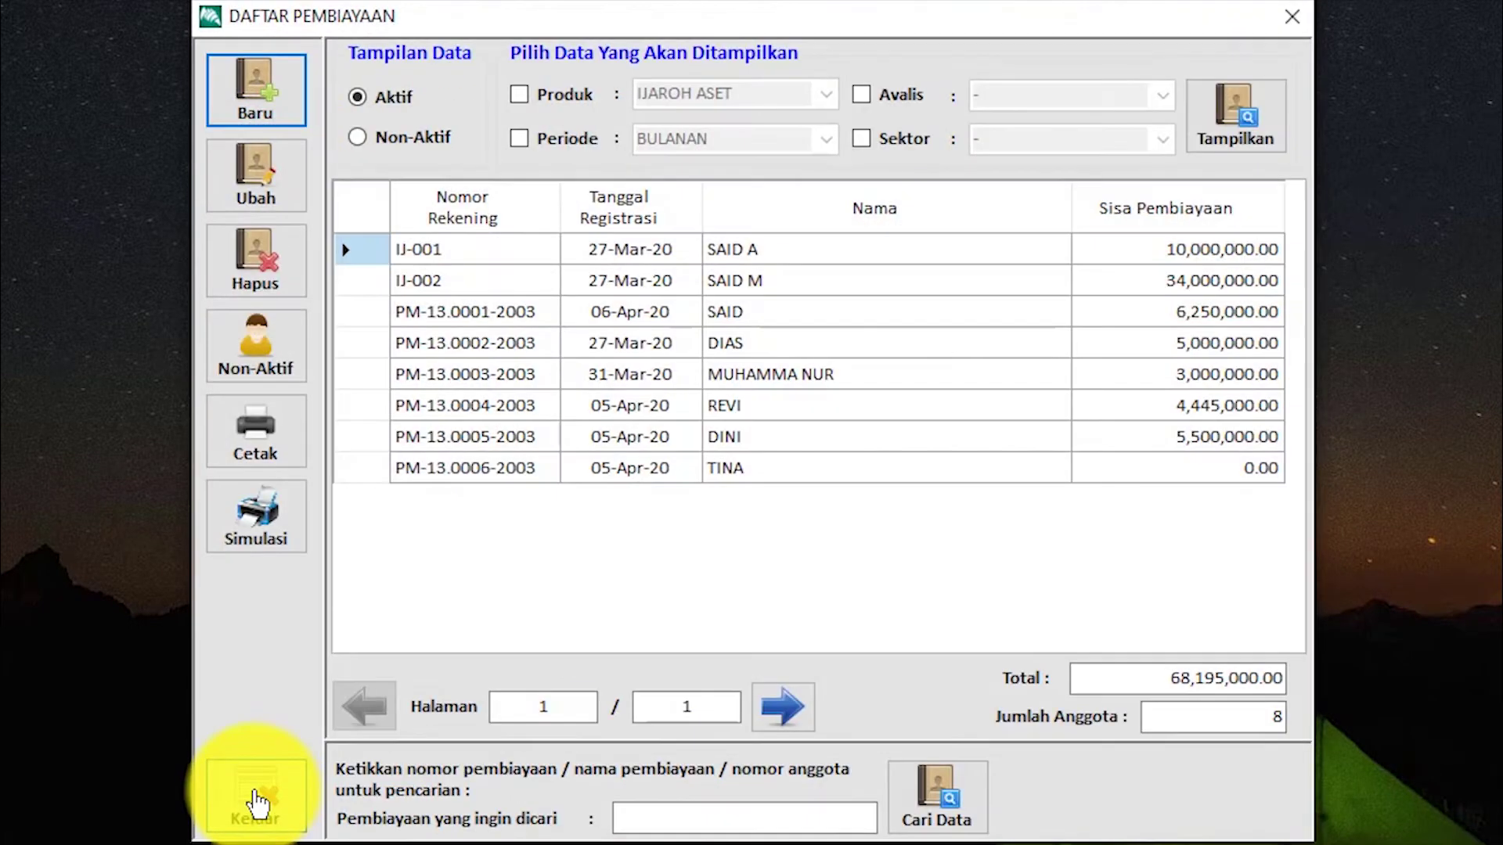
{"action": "left_click", "coordinate": [598, 480]}
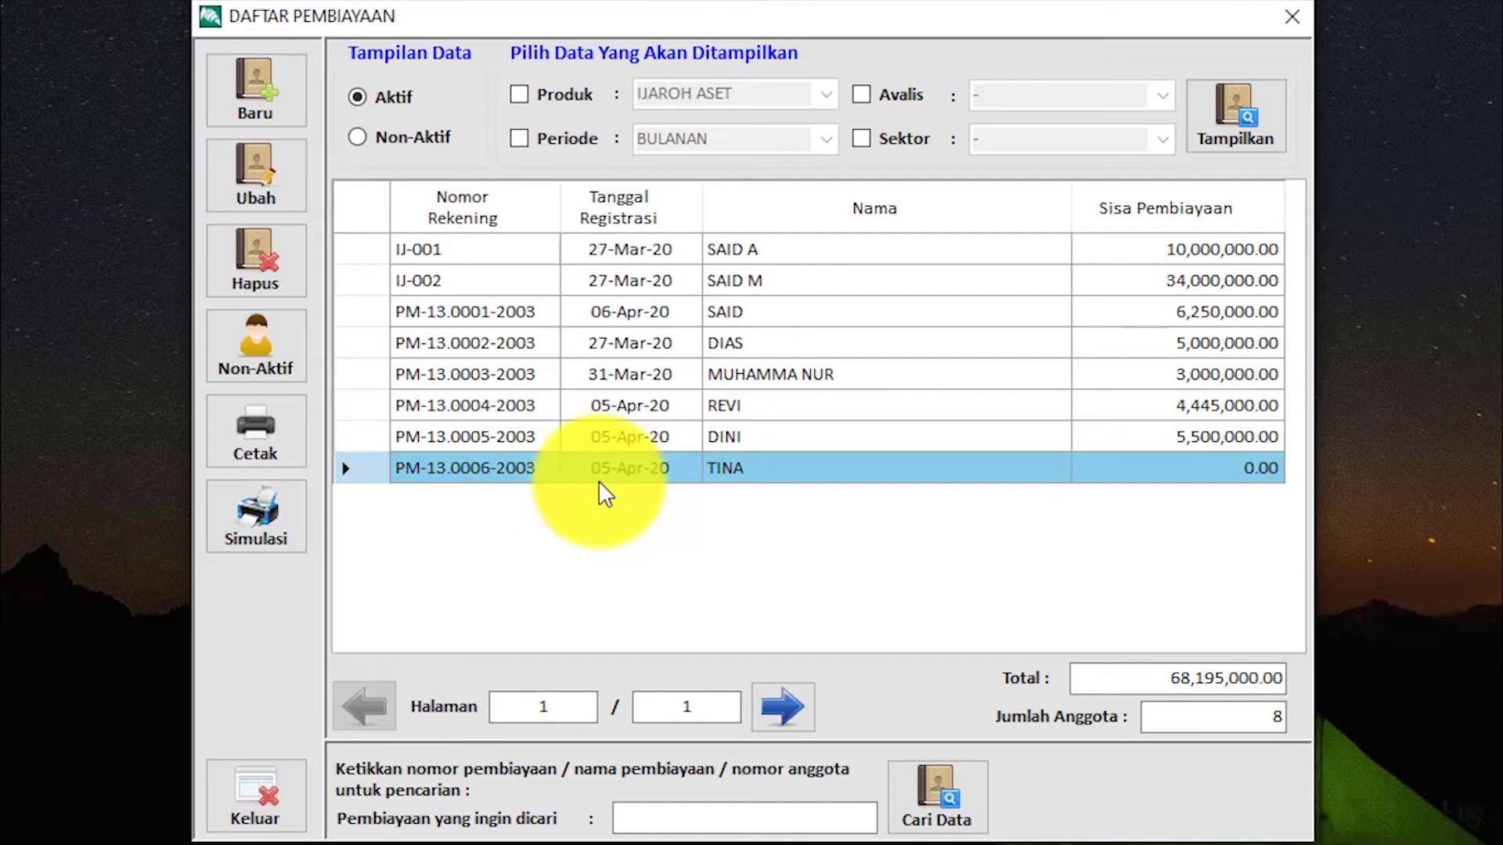
View the Simulasi schedule of twelve 500,000.00 installments, then close it and the financing list
{"action": "left_click", "coordinate": [266, 544]}
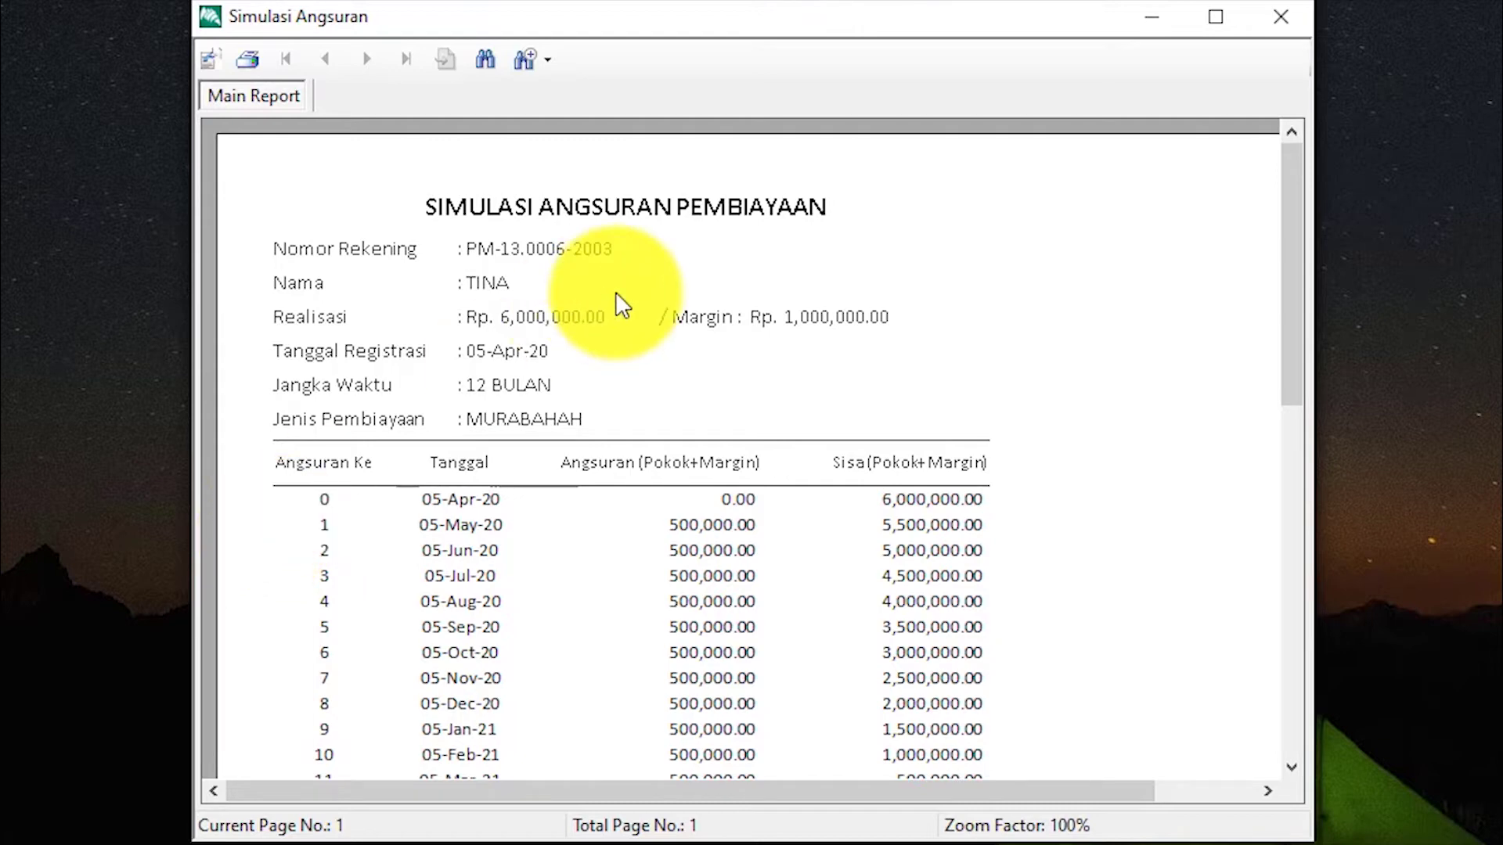
{"action": "left_click", "coordinate": [1270, 33]}
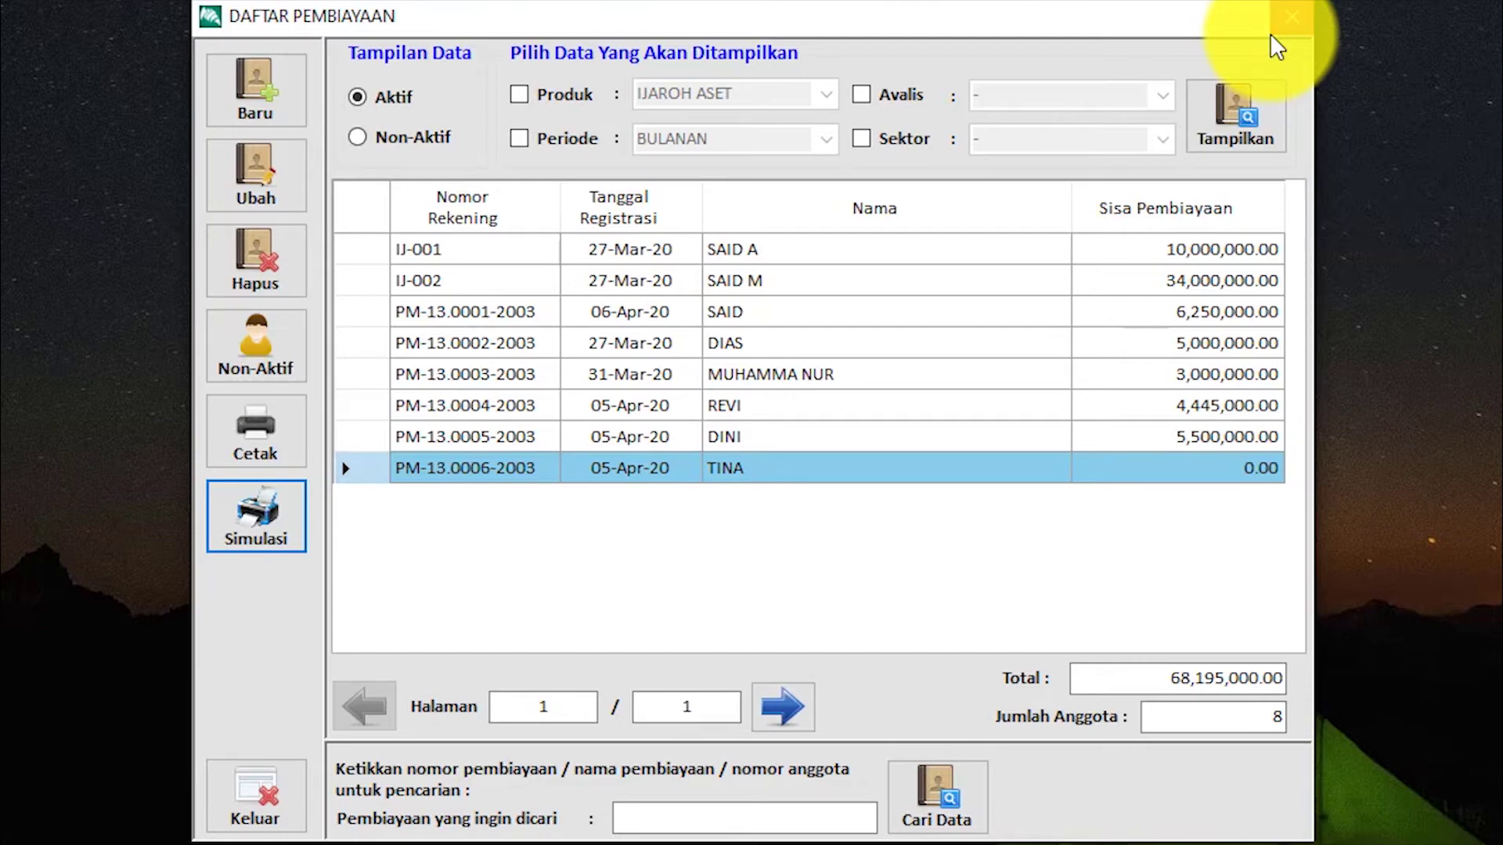
{"action": "left_click", "coordinate": [1276, 47]}
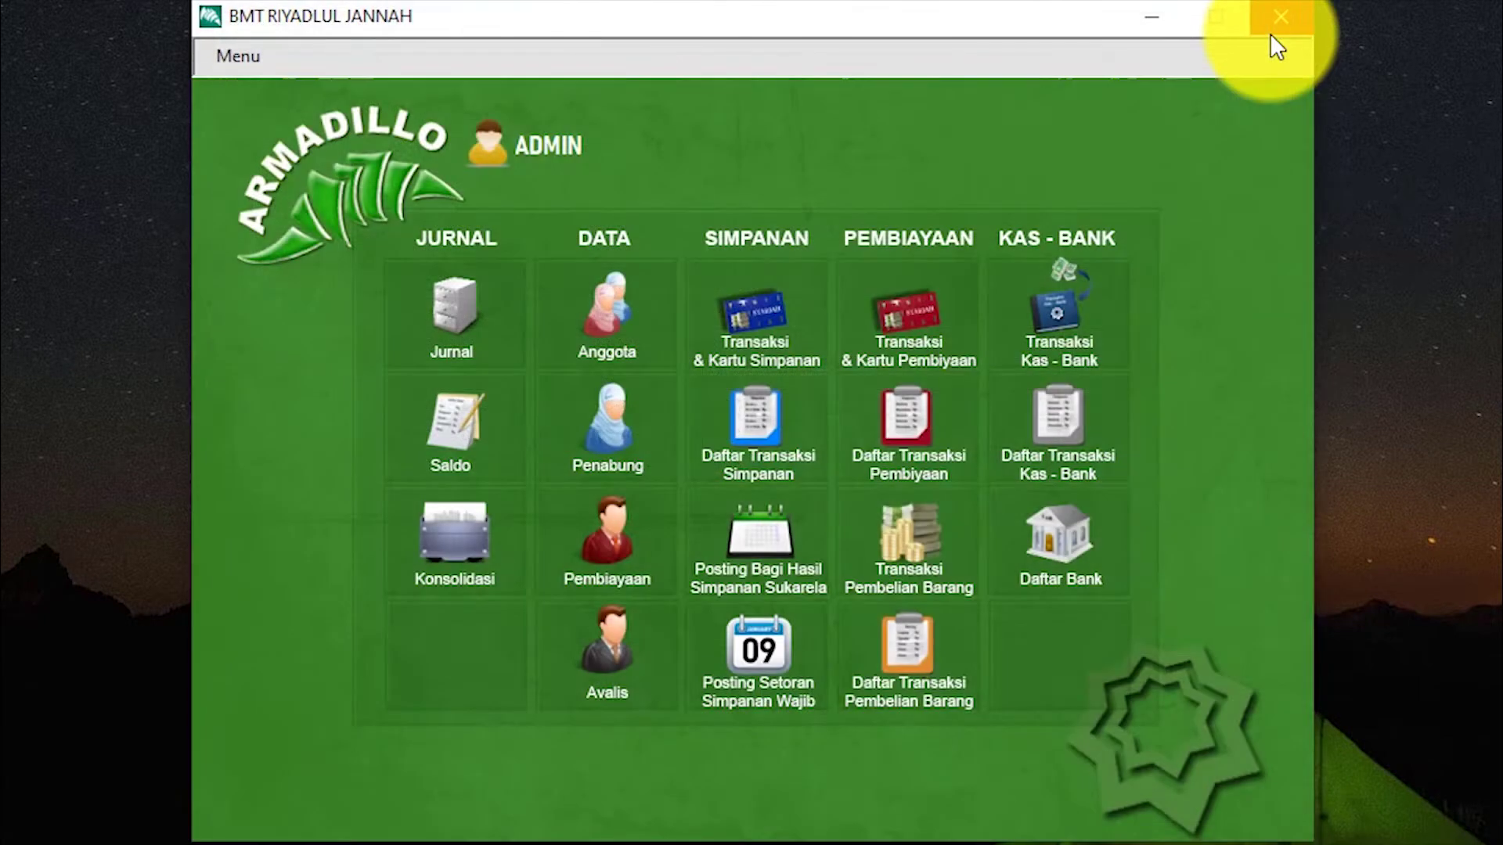
Begin a new transaction in Transaksi & Kartu Pembiayaan, loading the member's new murabahah financing
{"action": "left_click", "coordinate": [923, 286]}
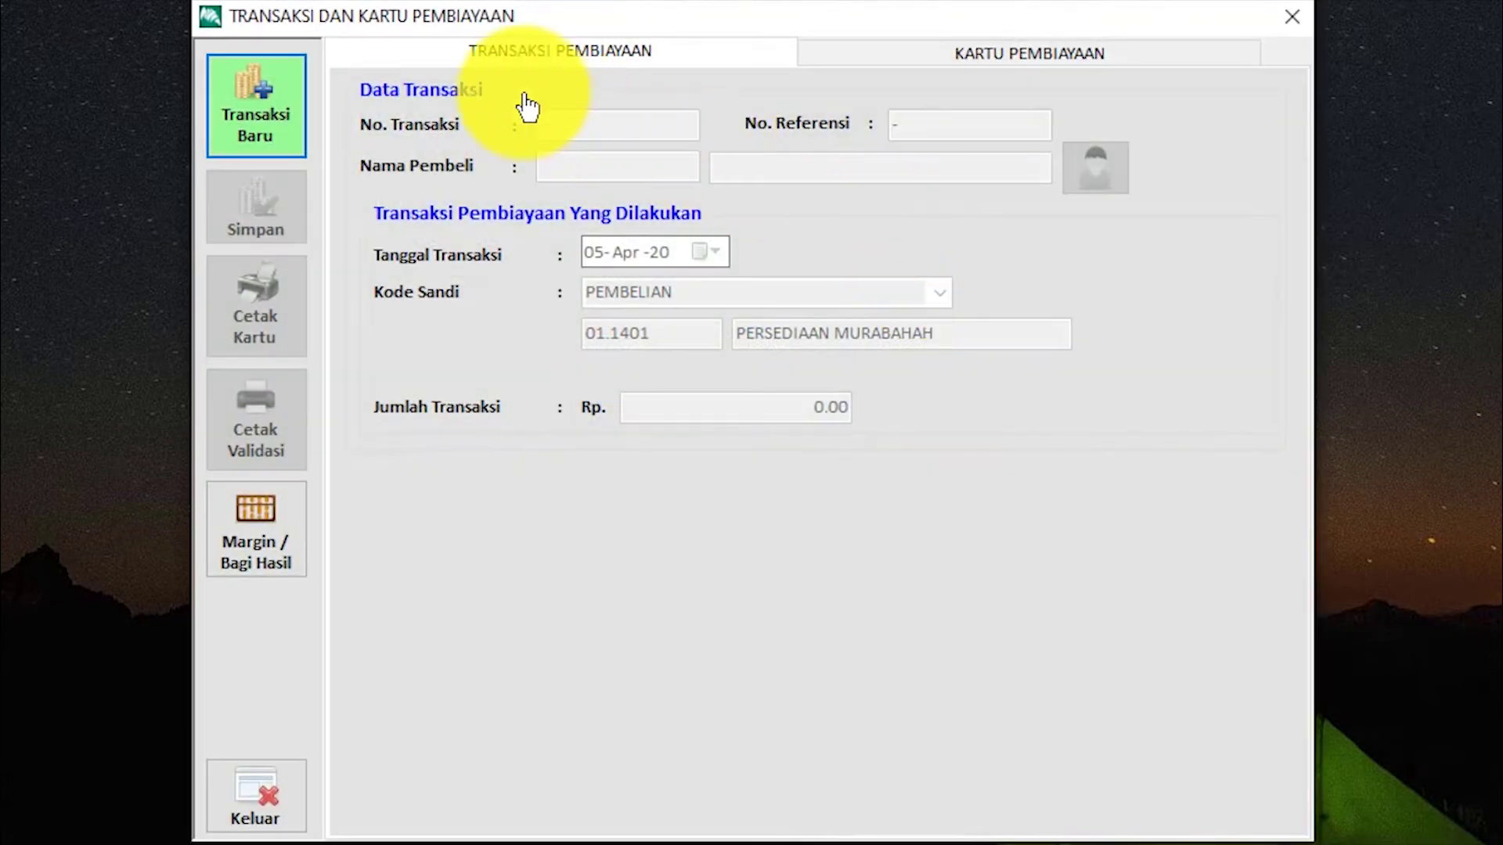
{"action": "left_click", "coordinate": [267, 153]}
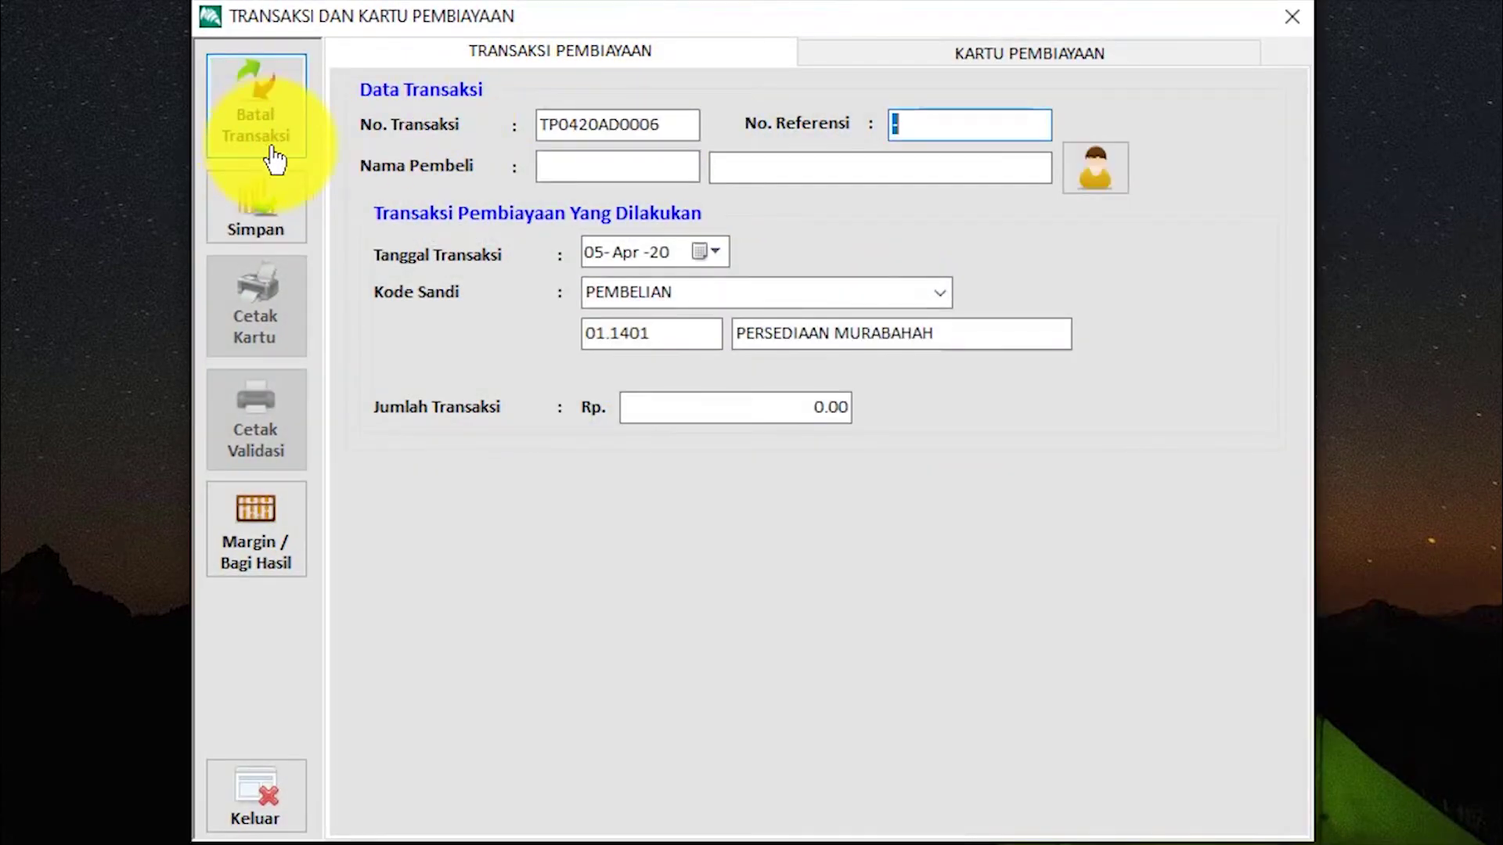
{"action": "left_click", "coordinate": [1096, 188]}
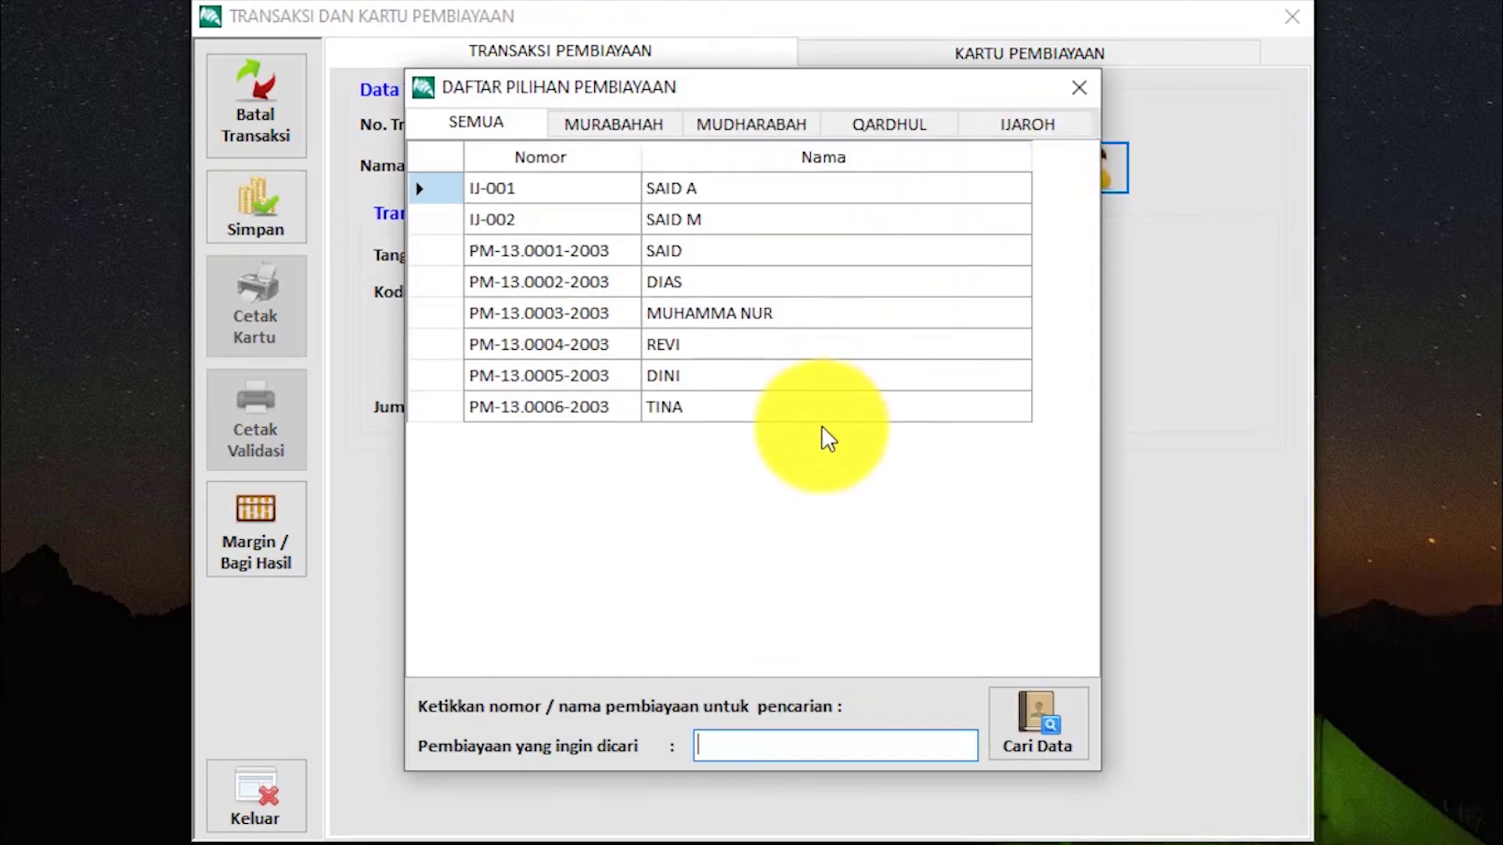
{"action": "left_click", "coordinate": [803, 407]}
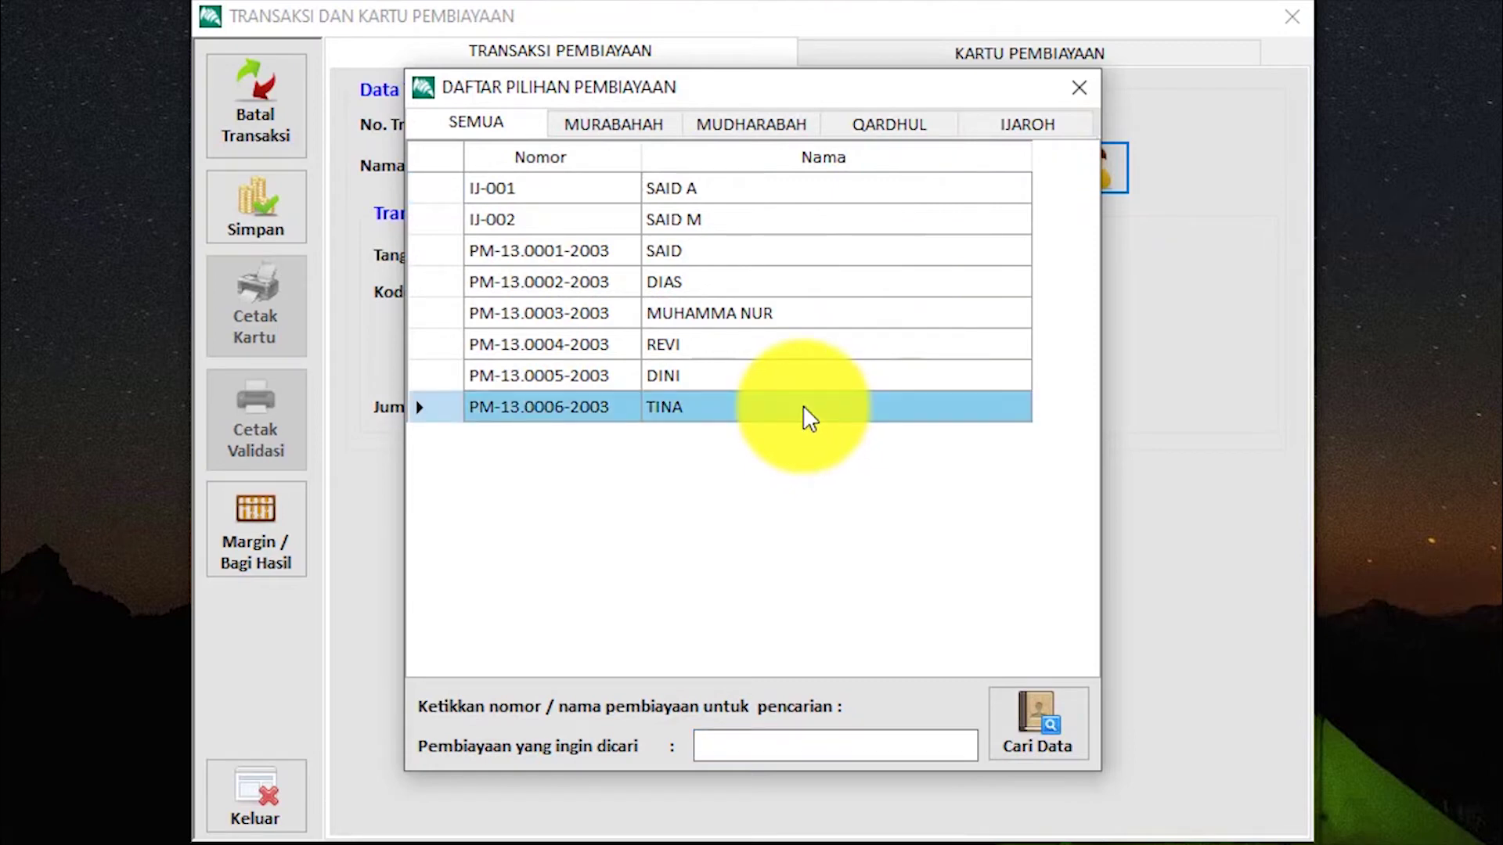
{"action": "double_click", "coordinate": [803, 407]}
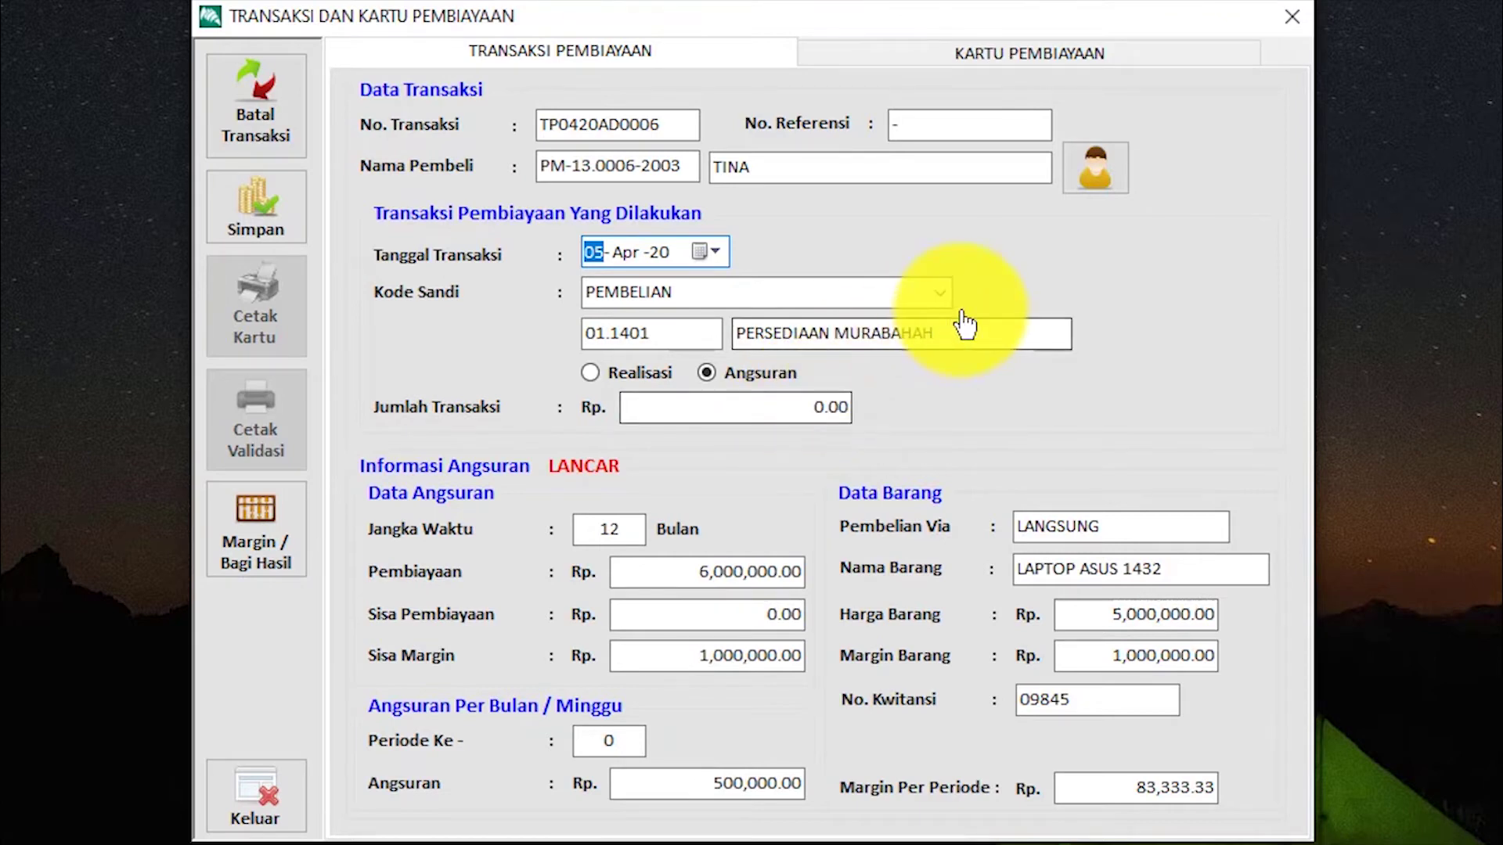
Save a PEMBELIAN LGS realisation transaction of 6,000,000.00 paid from KAS
{"action": "left_click", "coordinate": [942, 295]}
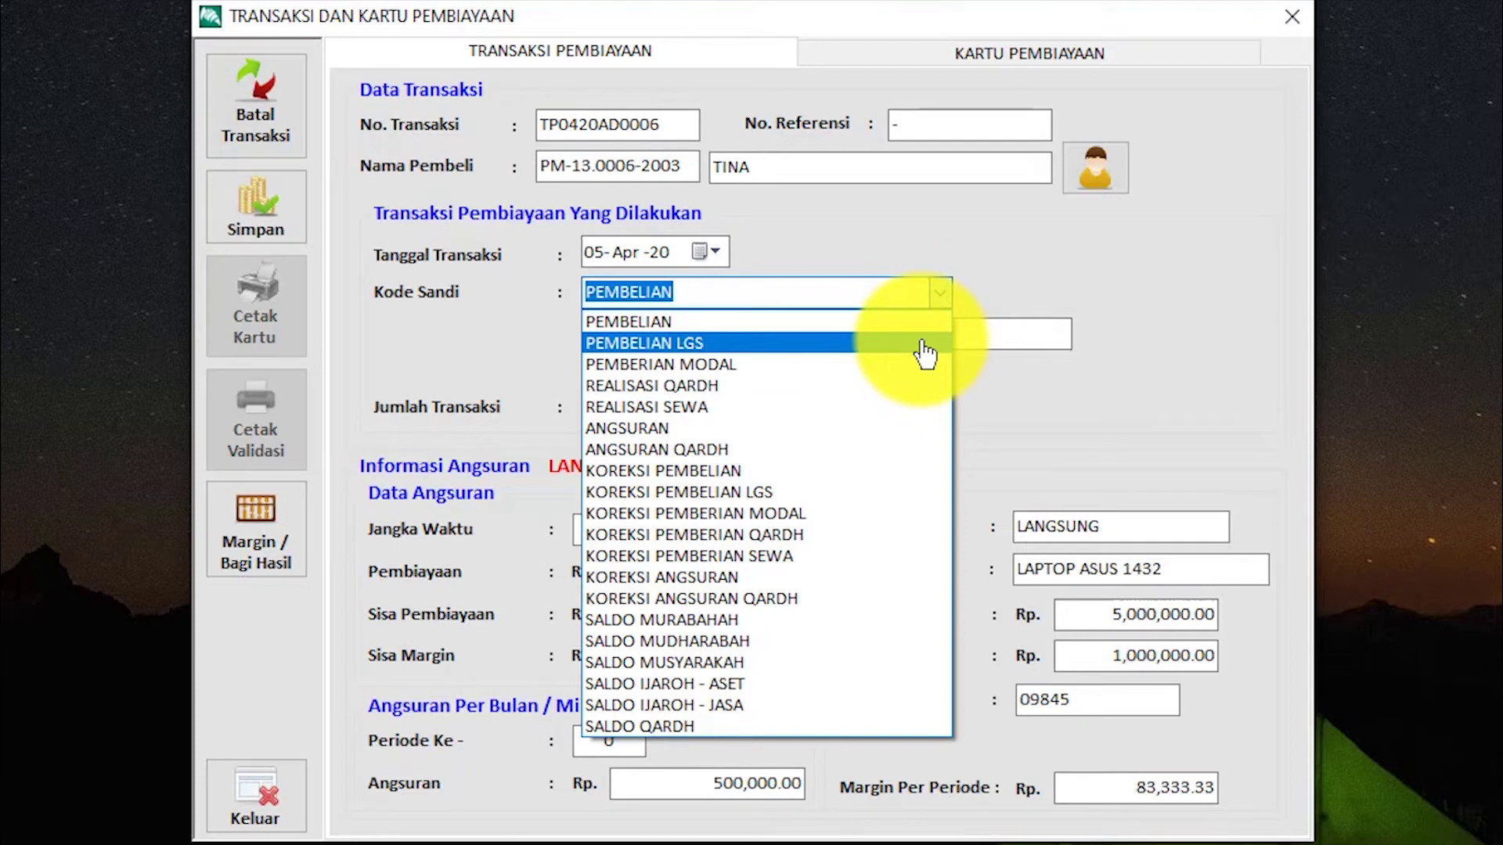
{"action": "left_click", "coordinate": [910, 321]}
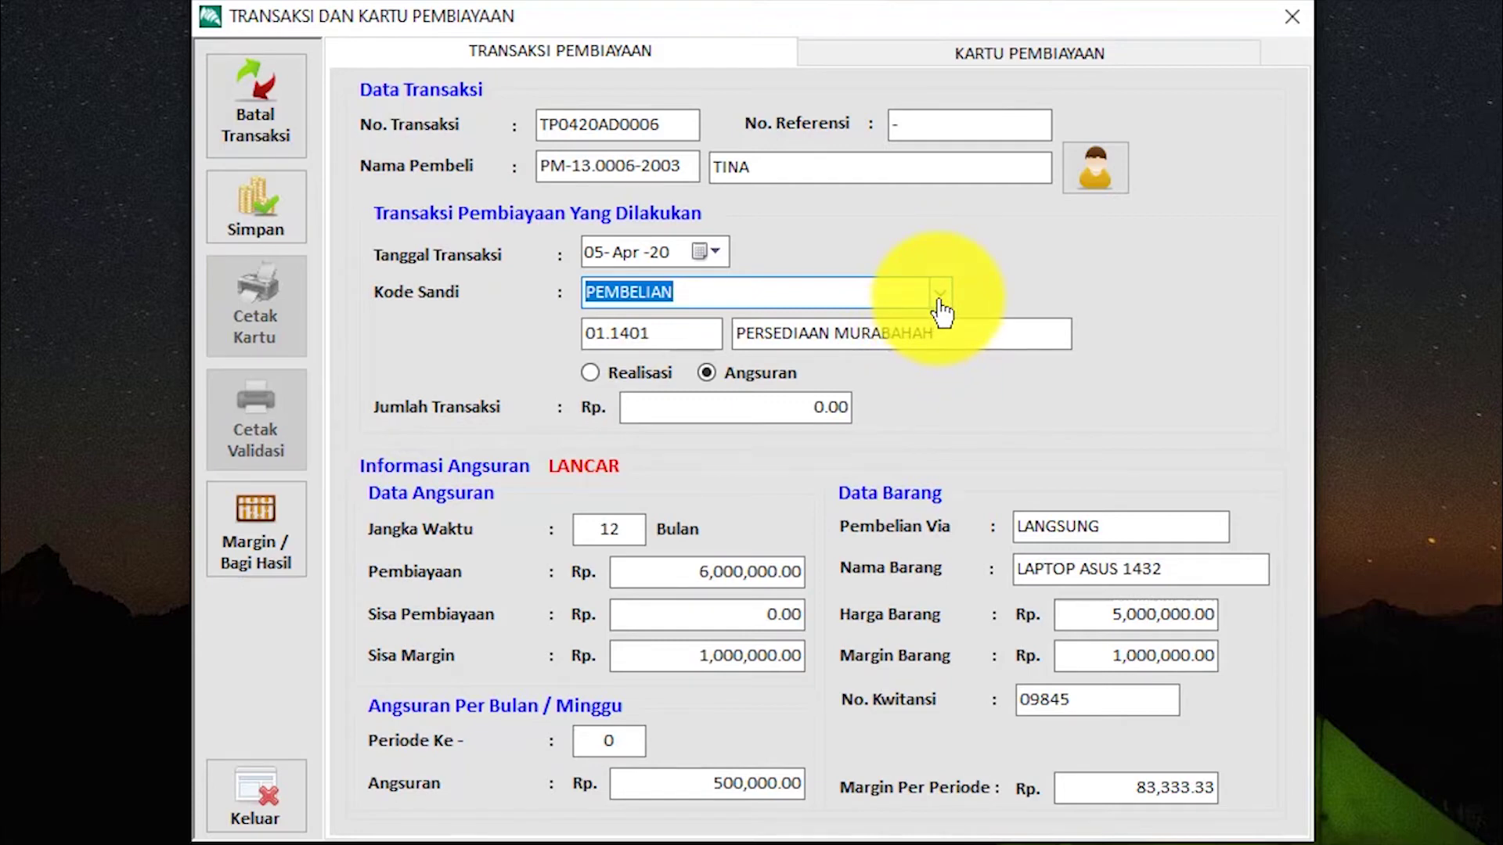
{"action": "left_click", "coordinate": [939, 303]}
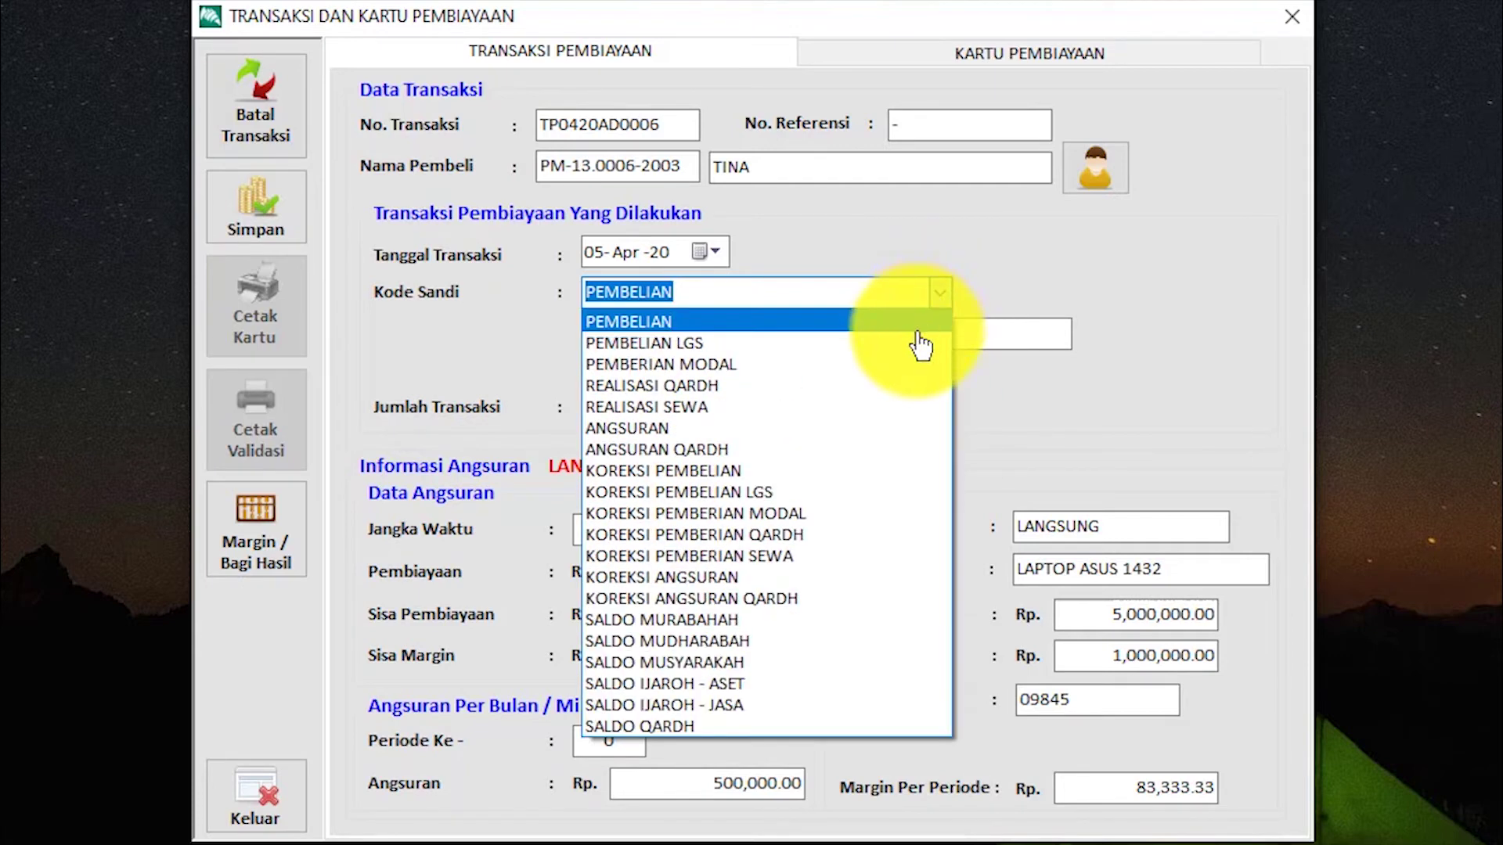
{"action": "left_click", "coordinate": [924, 324]}
{"action": "key", "text": "Down"}
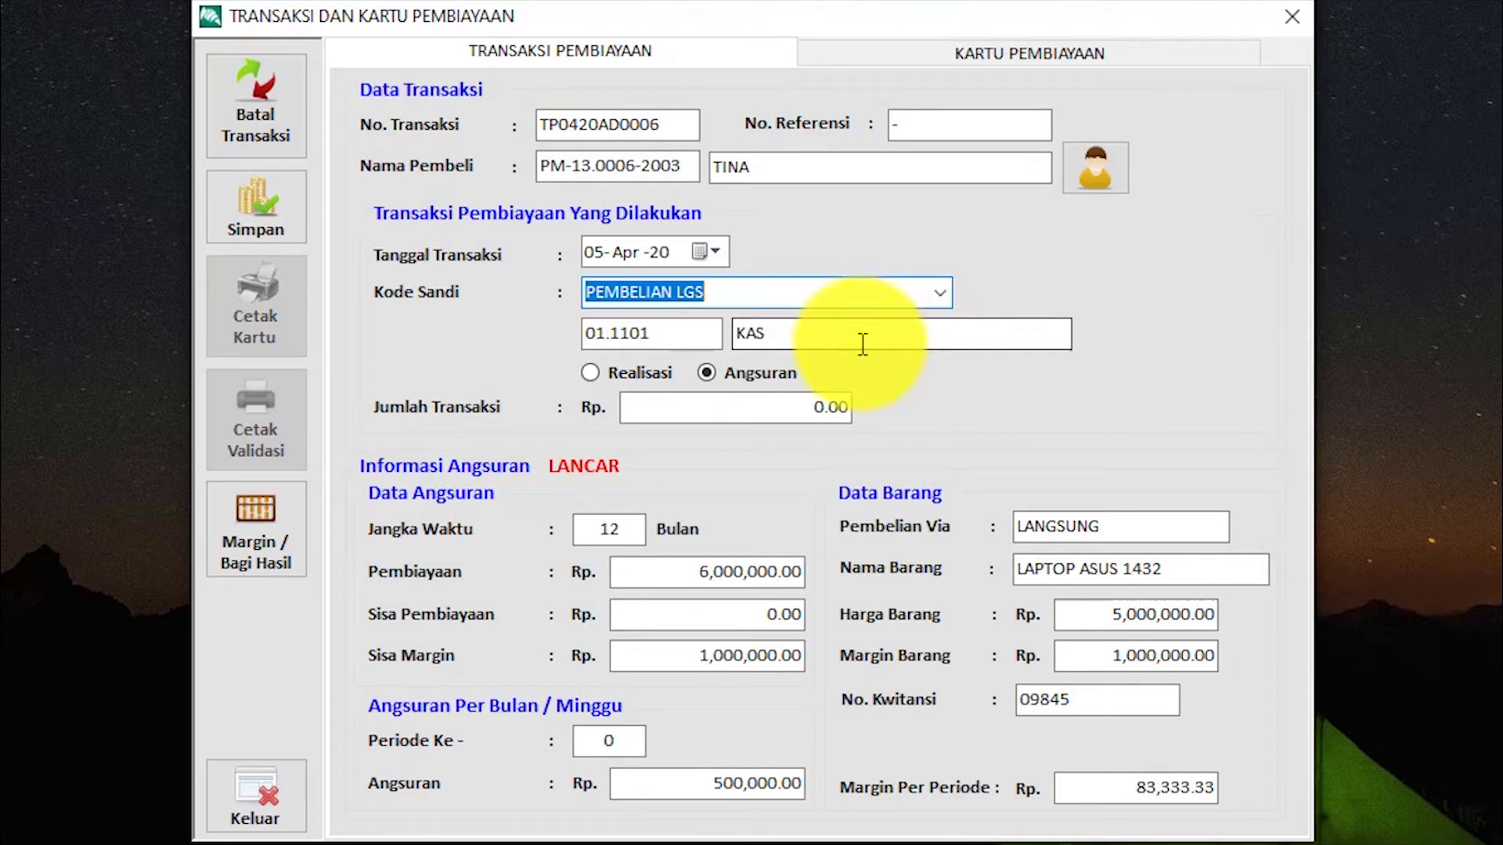
{"action": "key", "text": "Tab"}
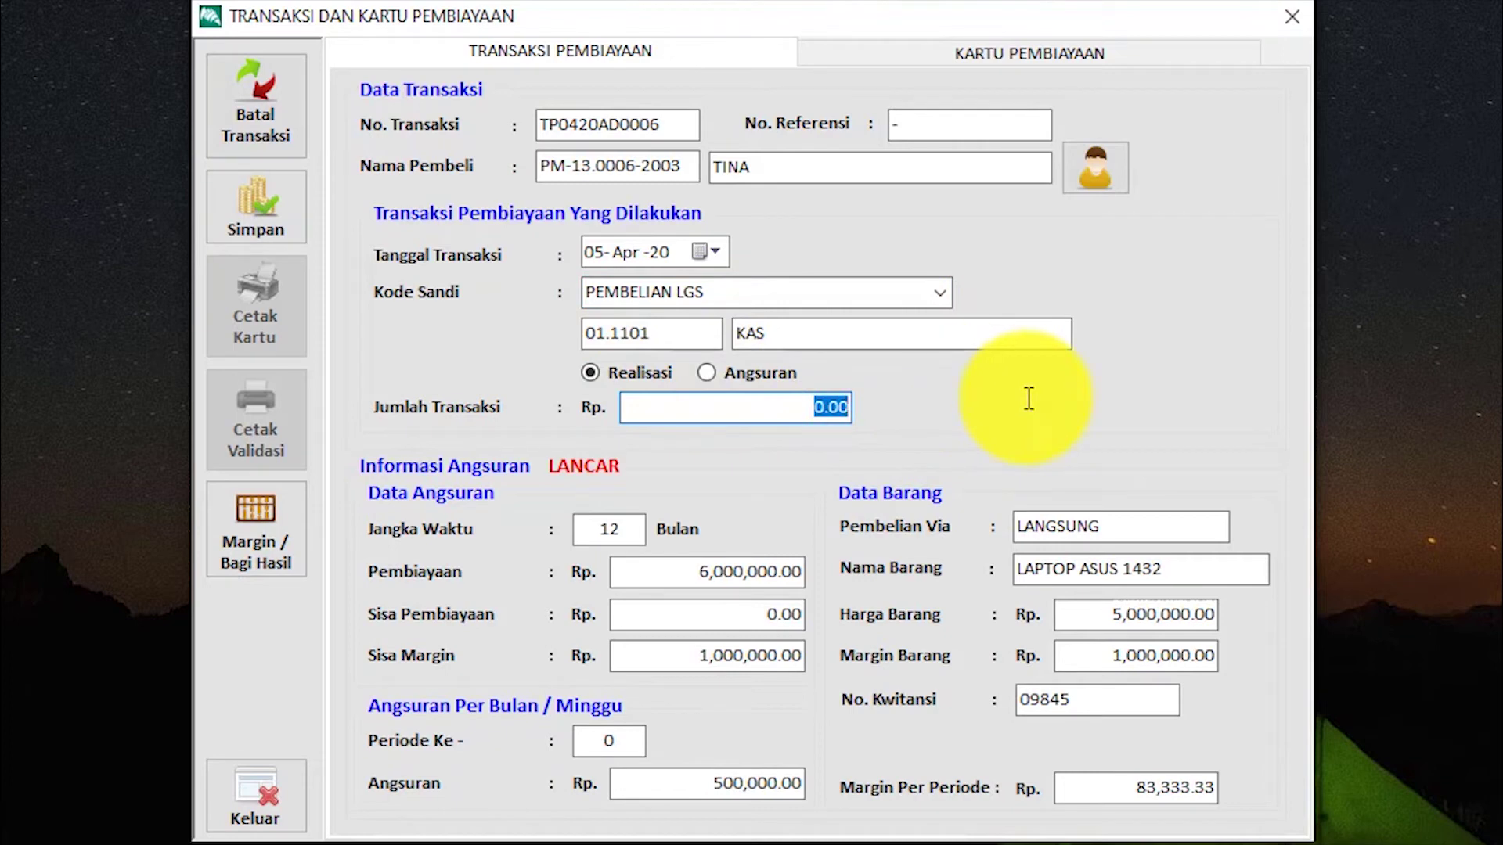
{"action": "type", "text": "6000000"}
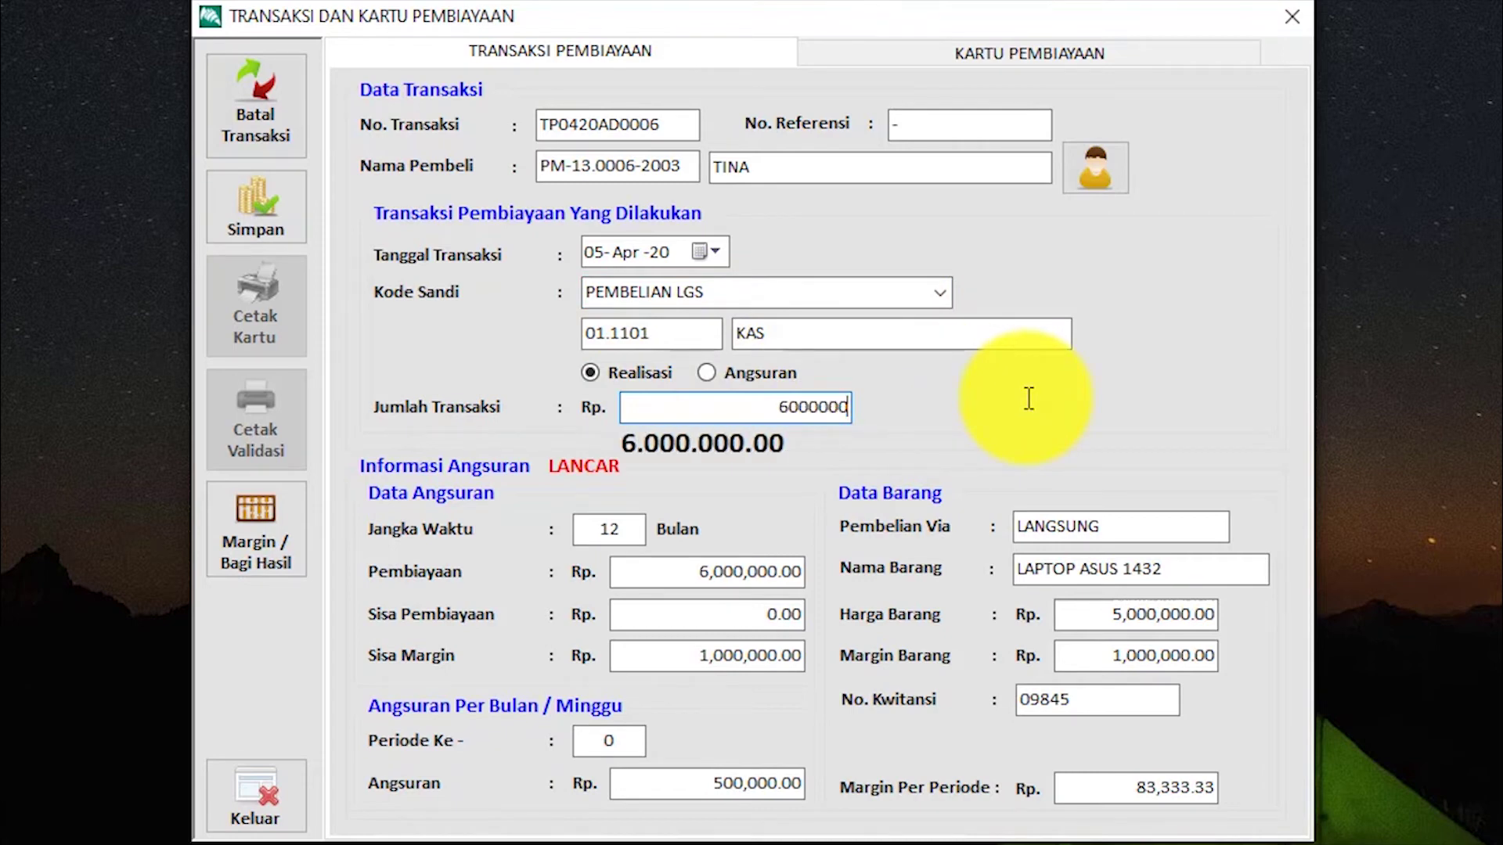
{"action": "key", "text": "Tab"}
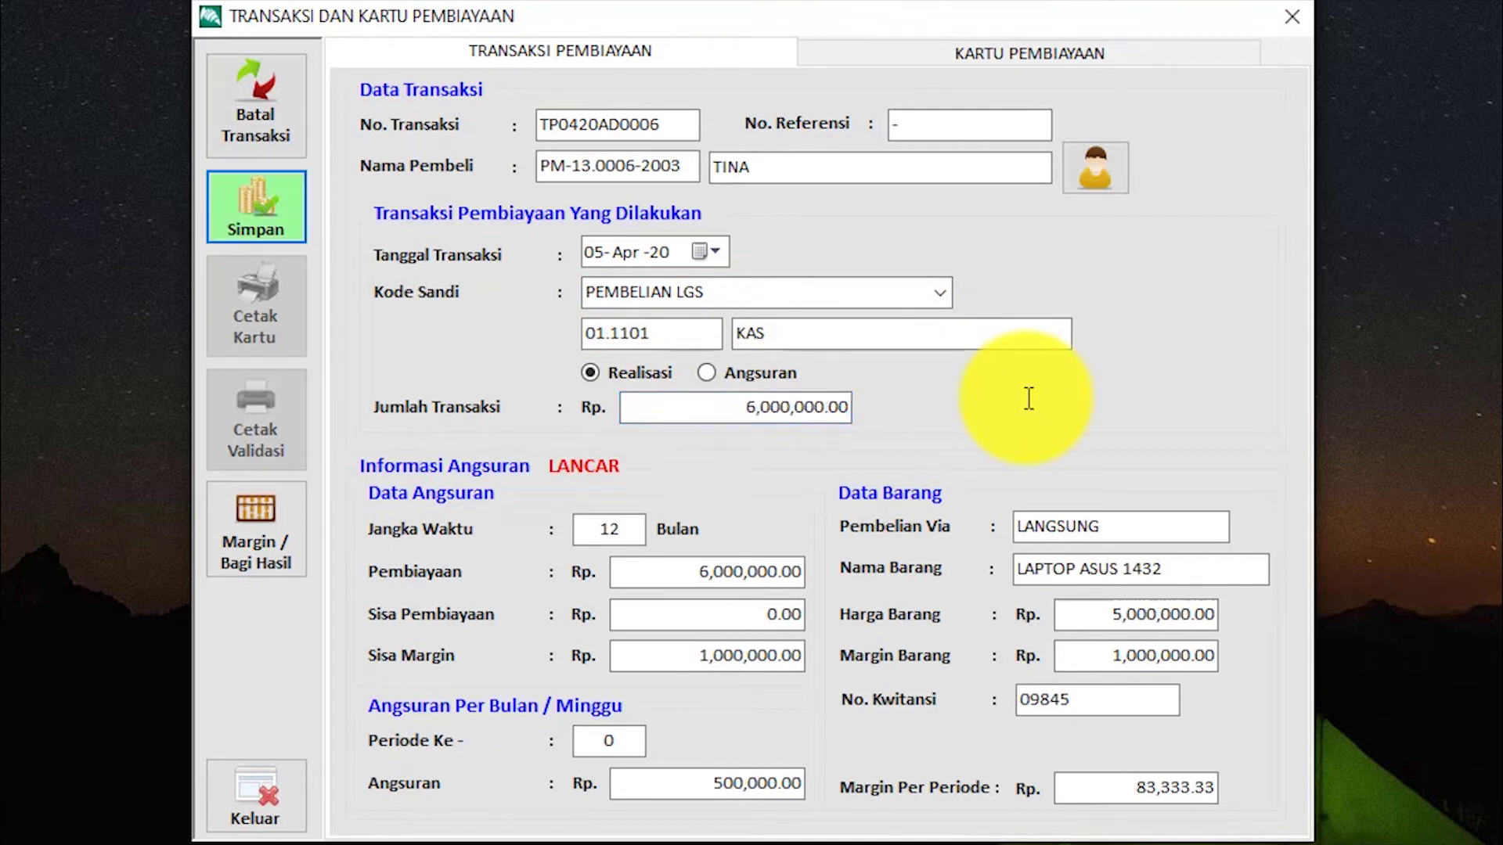
{"action": "key", "text": "Return"}
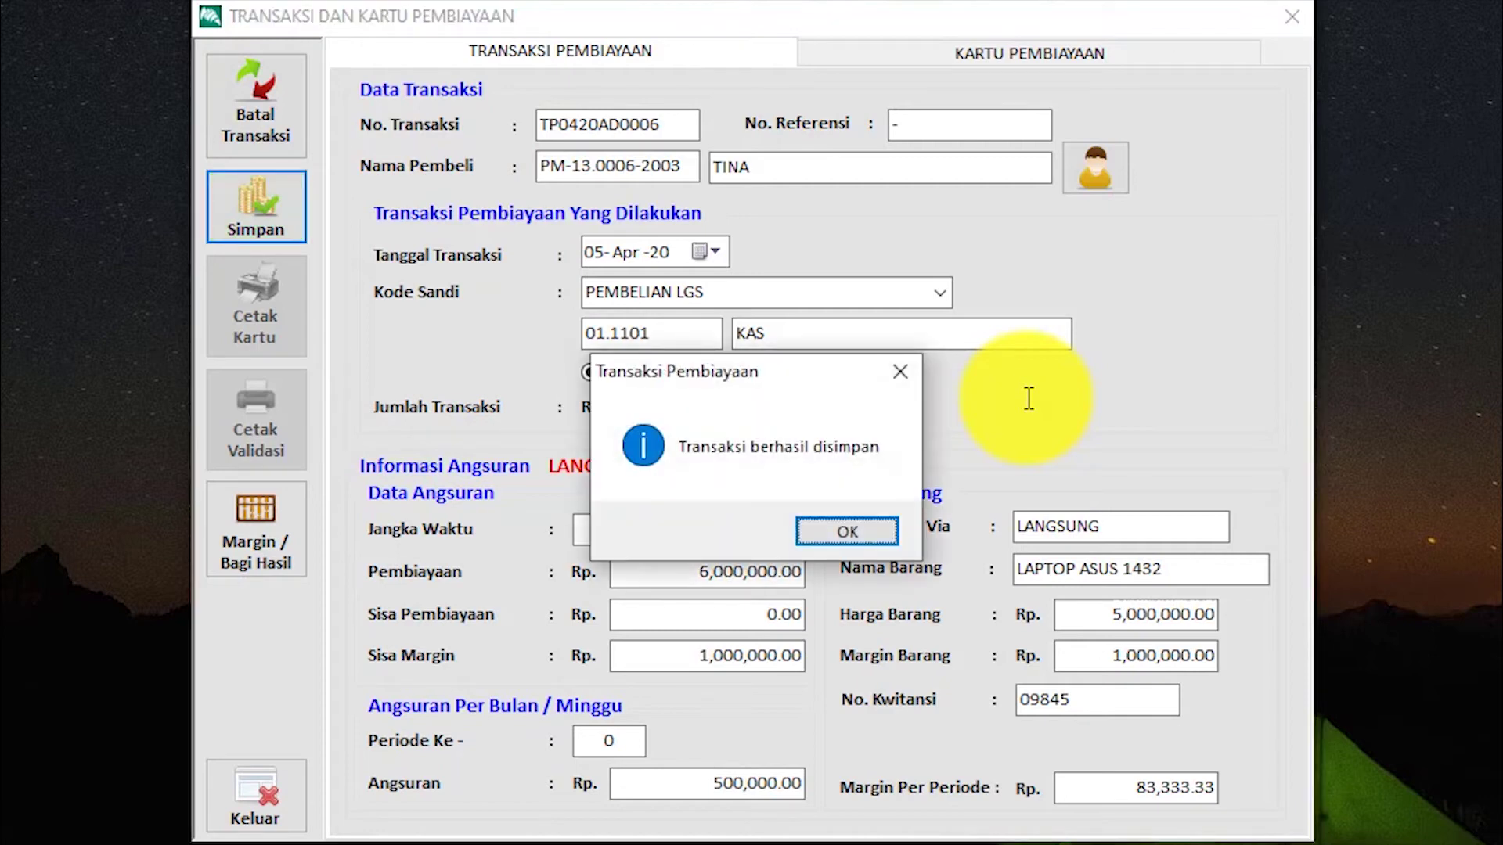
{"action": "key", "text": "Return"}
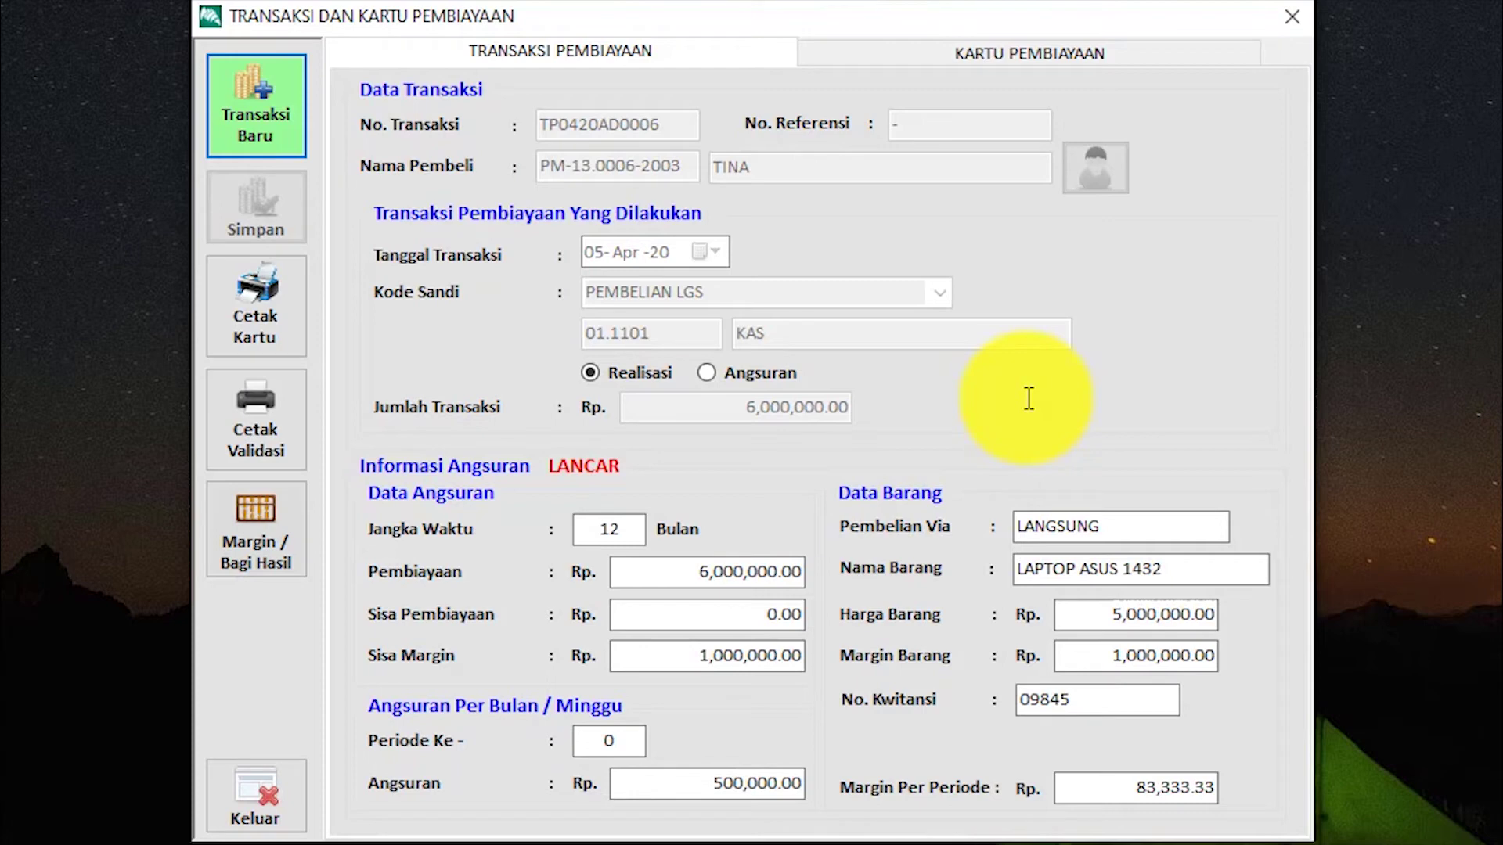
Review the financing card showing the 6,000,000.00 PEMBELIAN LGS debit, then close the window
{"action": "left_click", "coordinate": [1058, 65]}
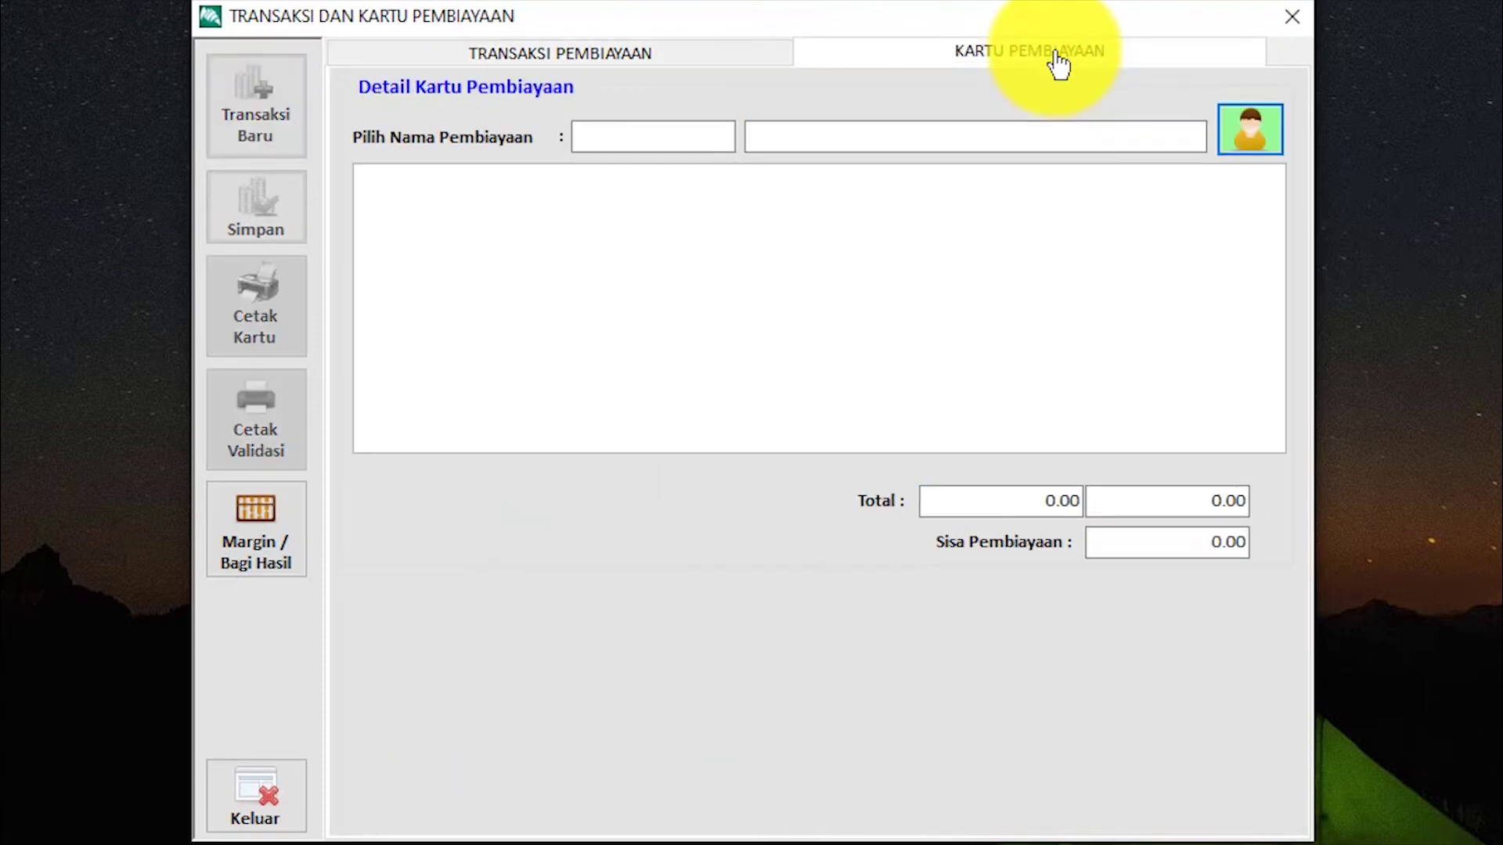
{"action": "left_click", "coordinate": [1272, 139]}
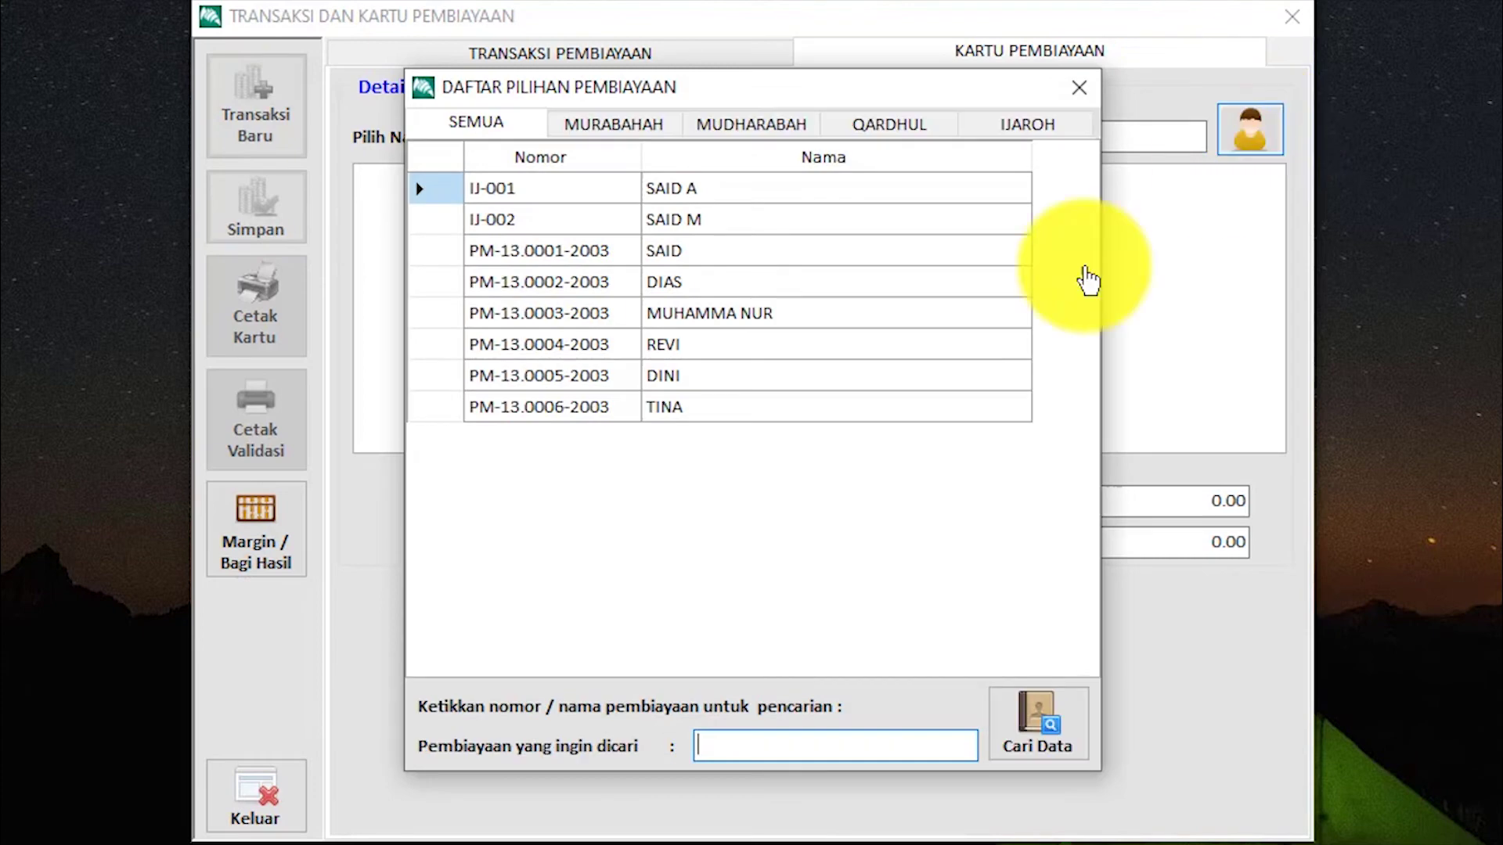
{"action": "left_click", "coordinate": [775, 405]}
{"action": "double_click", "coordinate": [775, 406]}
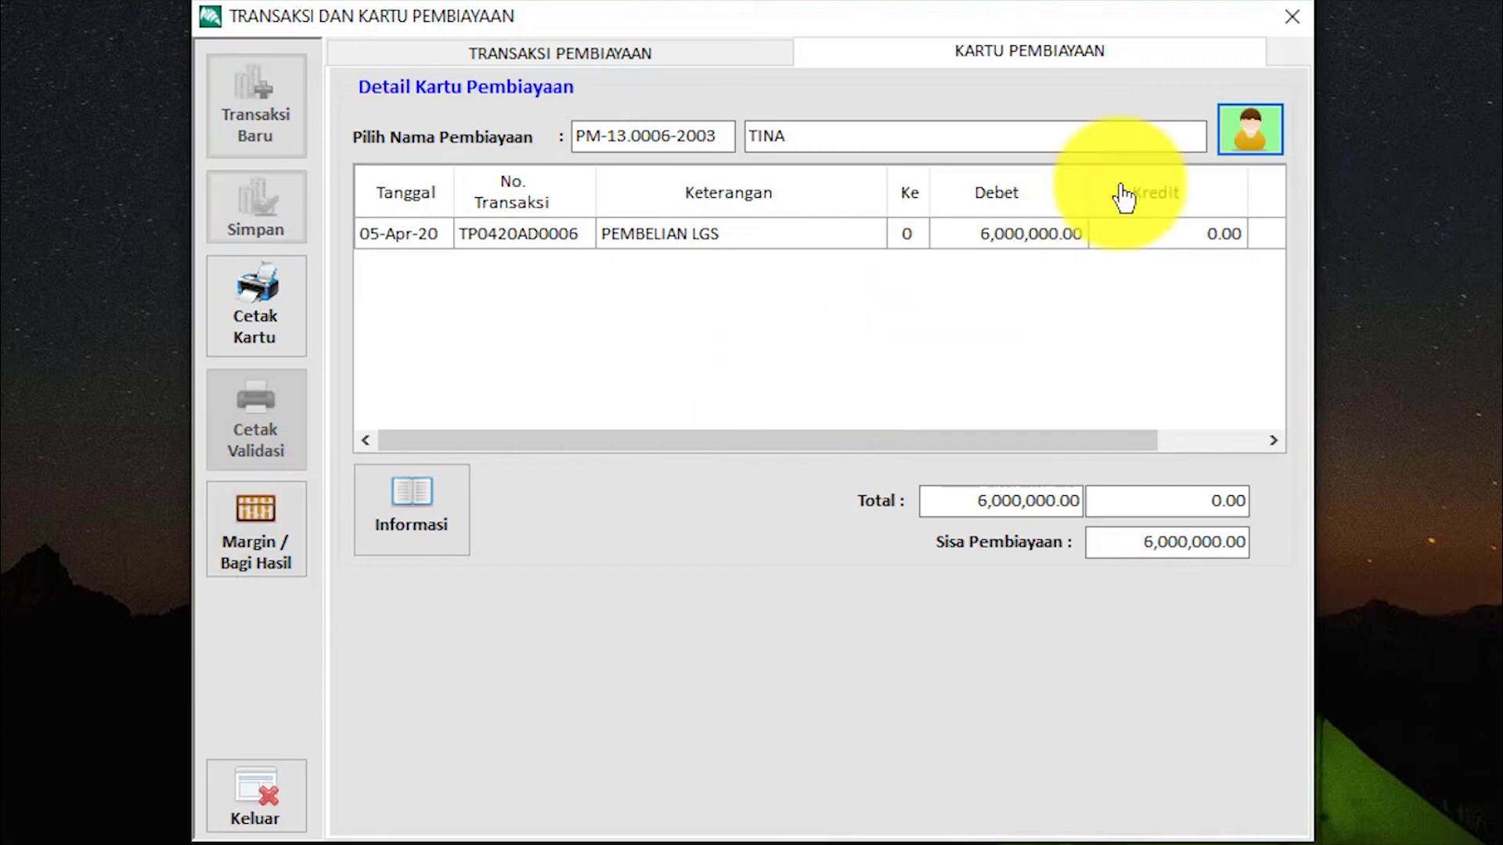
{"action": "left_click", "coordinate": [1293, 11]}
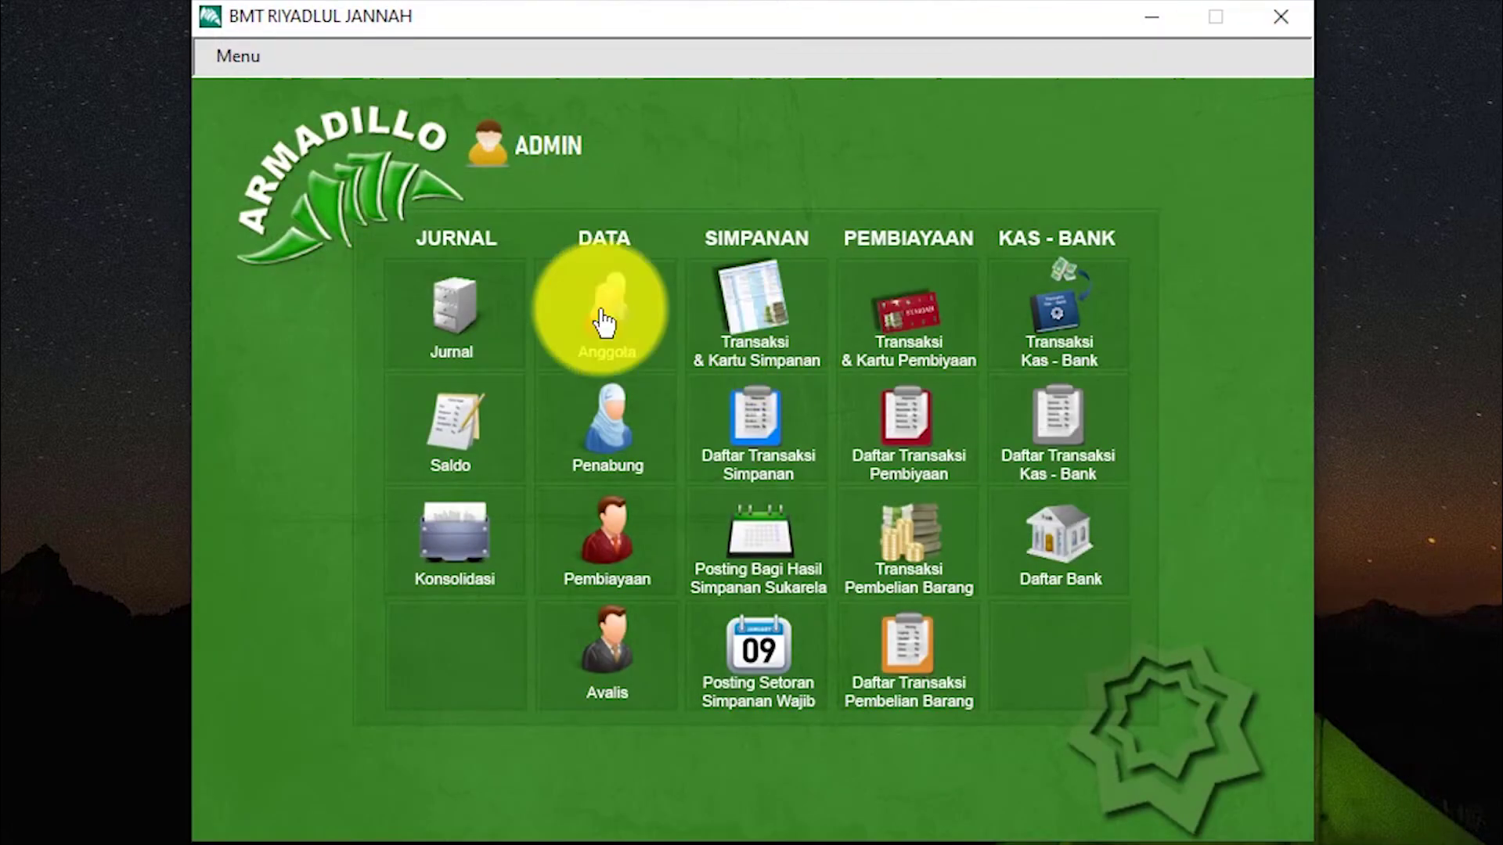
Show journal NJ0420AD0013's entries: PIUTANG MURABAHAH 6,000,000.00 against KAS and deferred margin
{"action": "left_click", "coordinate": [461, 317]}
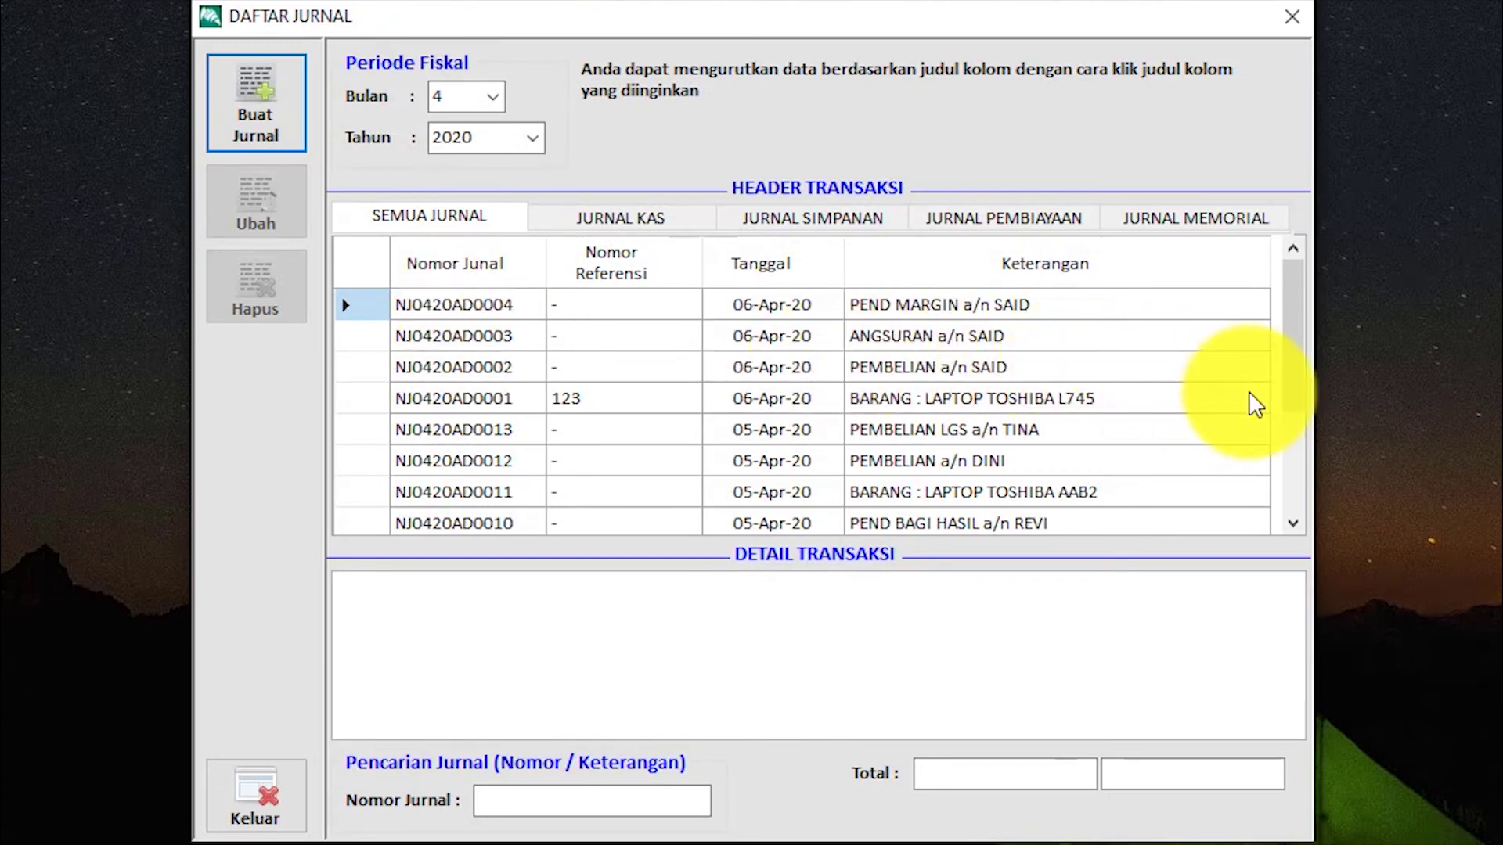
{"action": "left_click_drag", "start_coordinate": [1291, 391], "coordinate": [1289, 440]}
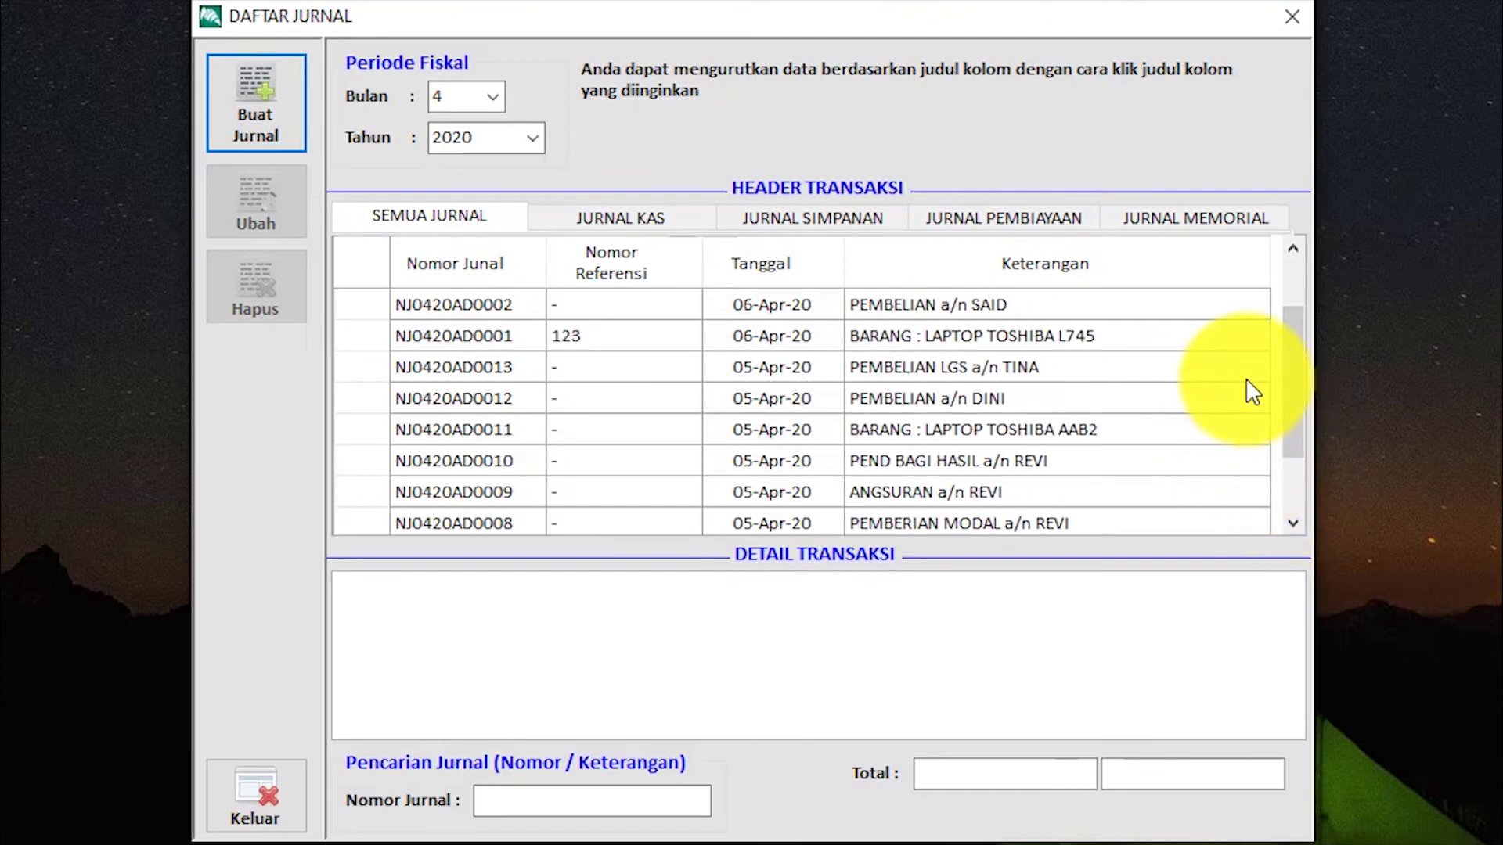
{"action": "left_click", "coordinate": [1183, 366]}
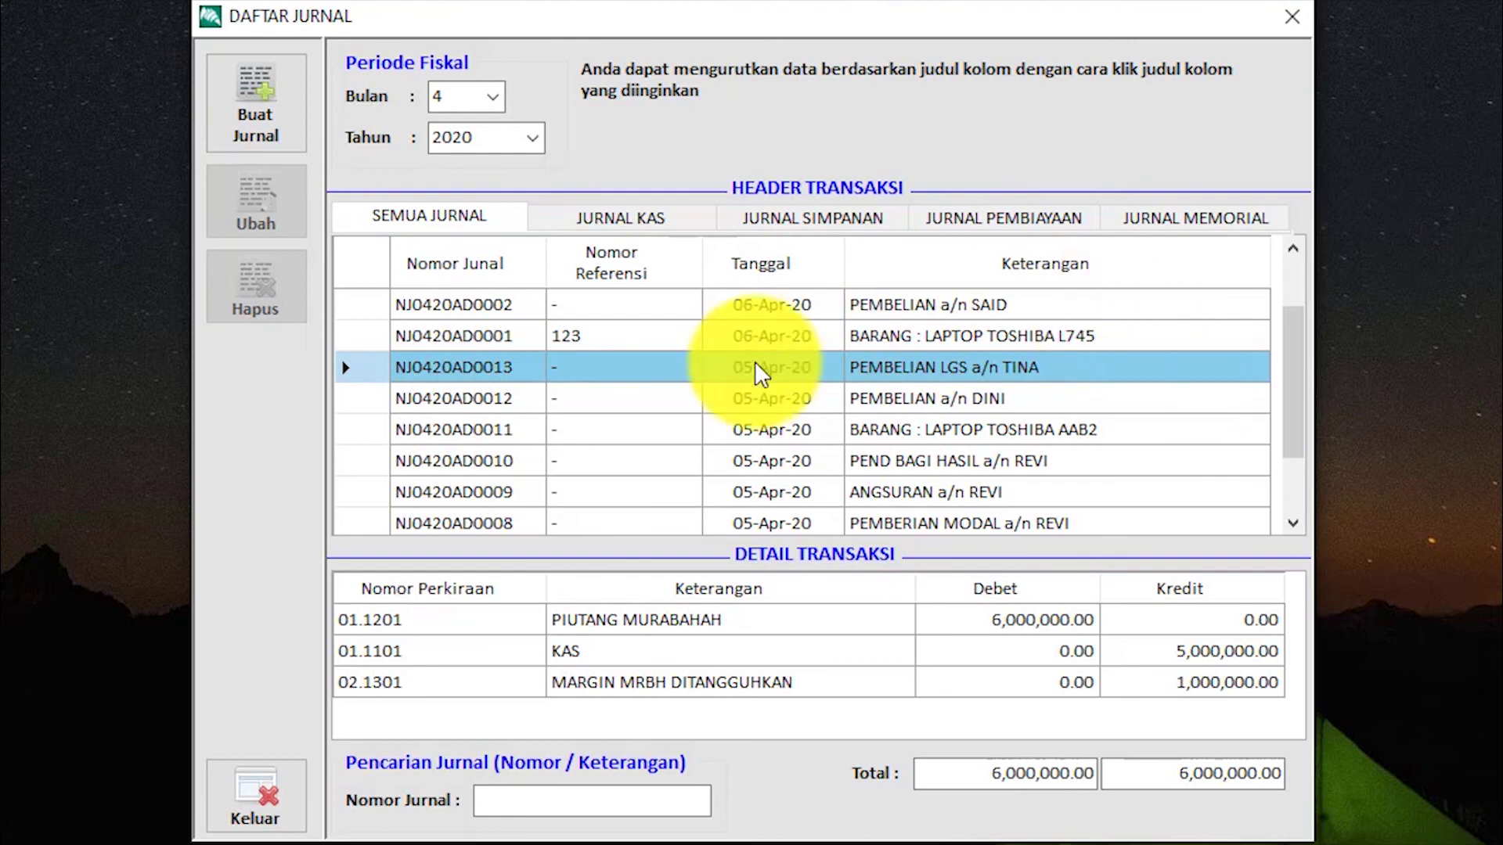
Close the DAFTAR JURNAL window to return to the BMT main menu
{"action": "left_click", "coordinate": [1278, 32]}
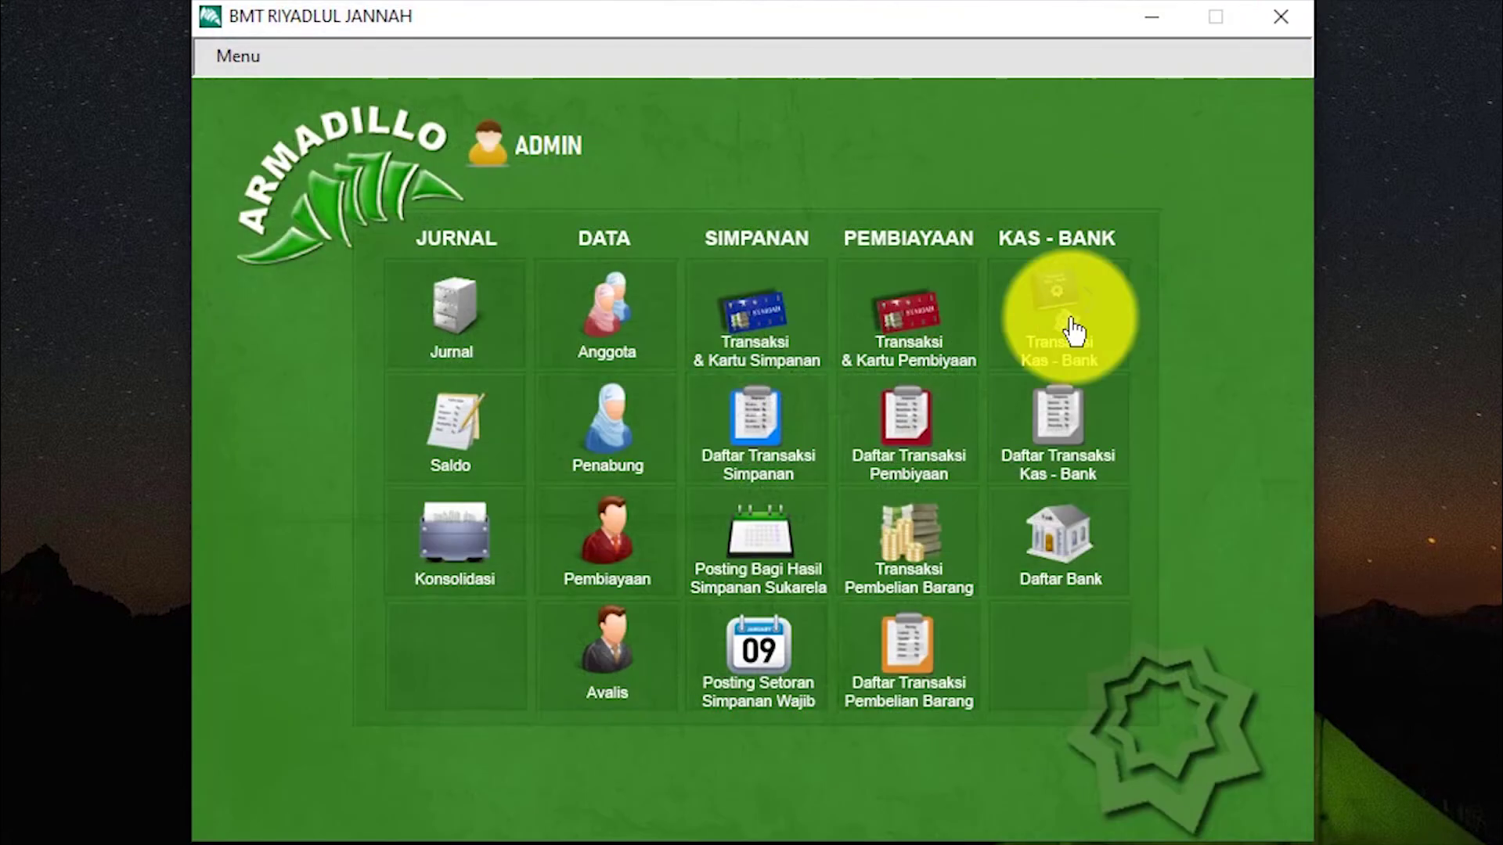